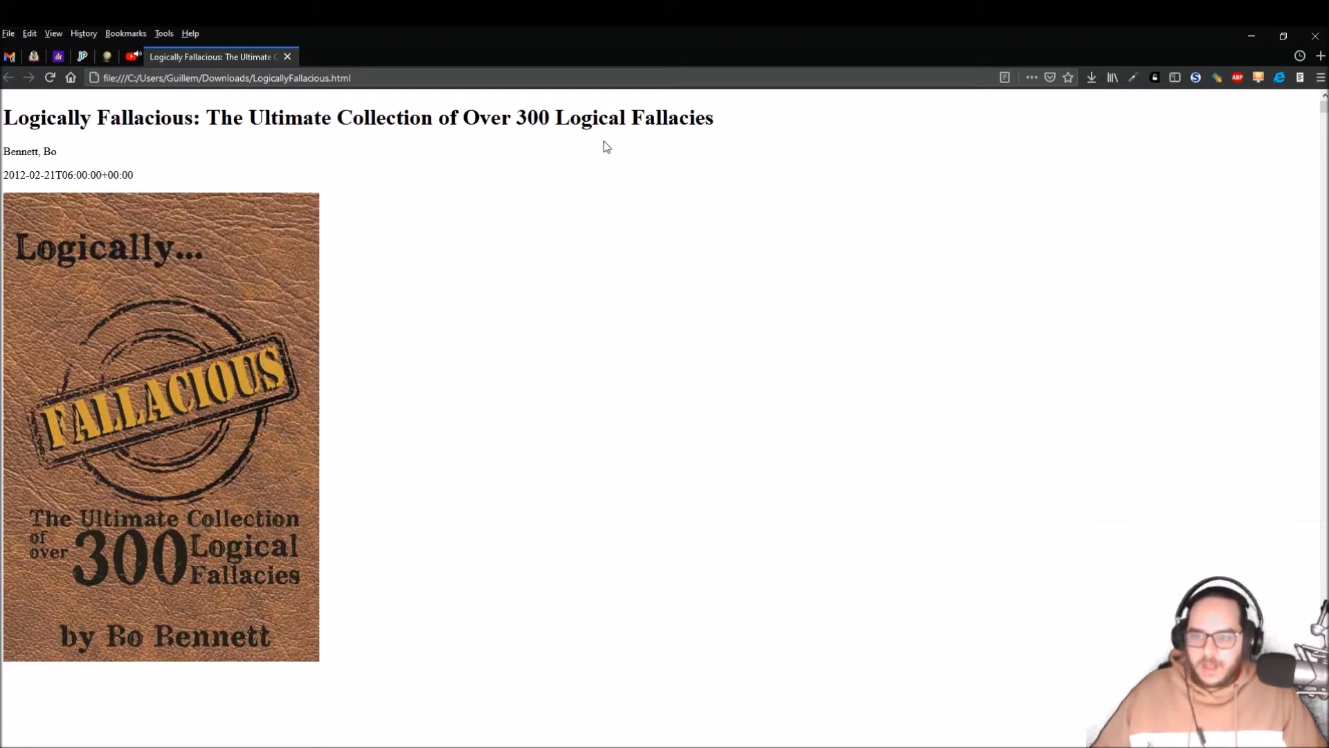
Copy the whole Logically Fallacious book page from the browser and paste it into the empty topic in SuperMemo
scroll(528, 344, down, 10)
scroll(528, 344, down, 15)
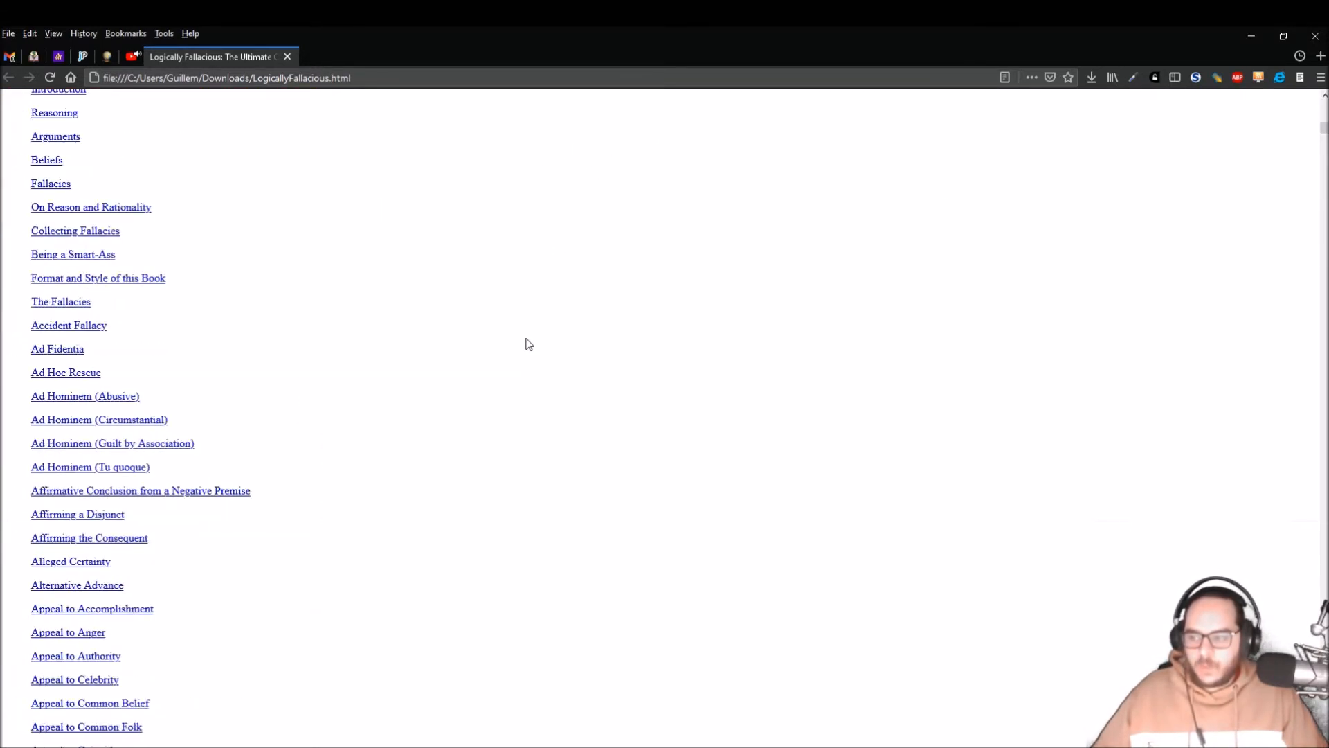
scroll(465, 351, up, 2)
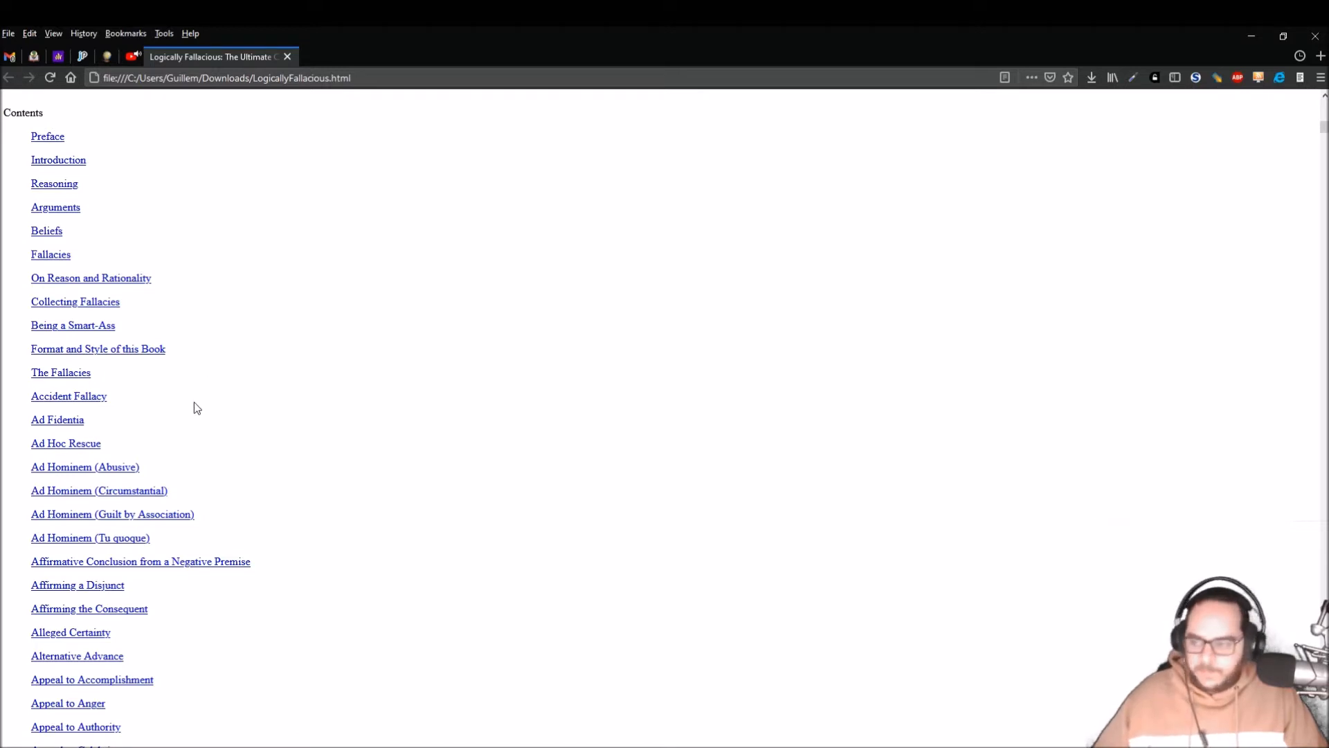
scroll(195, 412, down, 8)
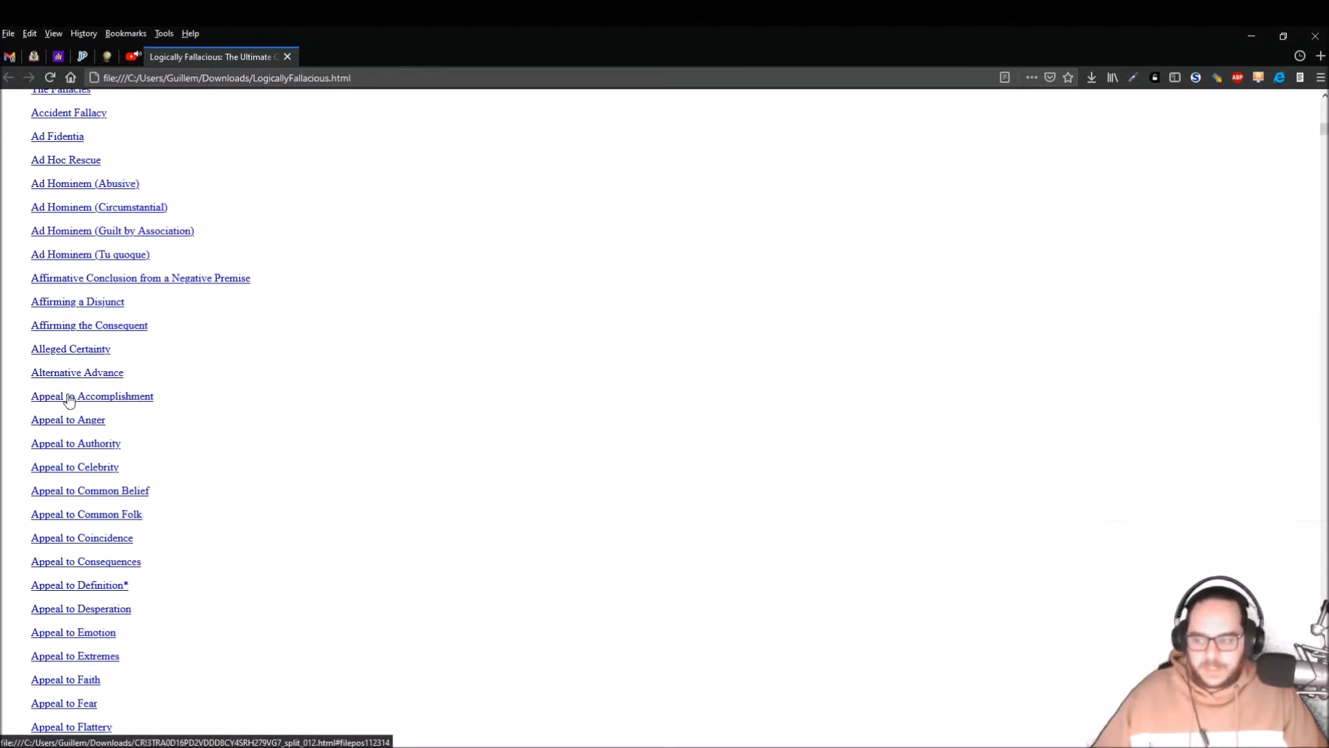
scroll(69, 400, down, 6)
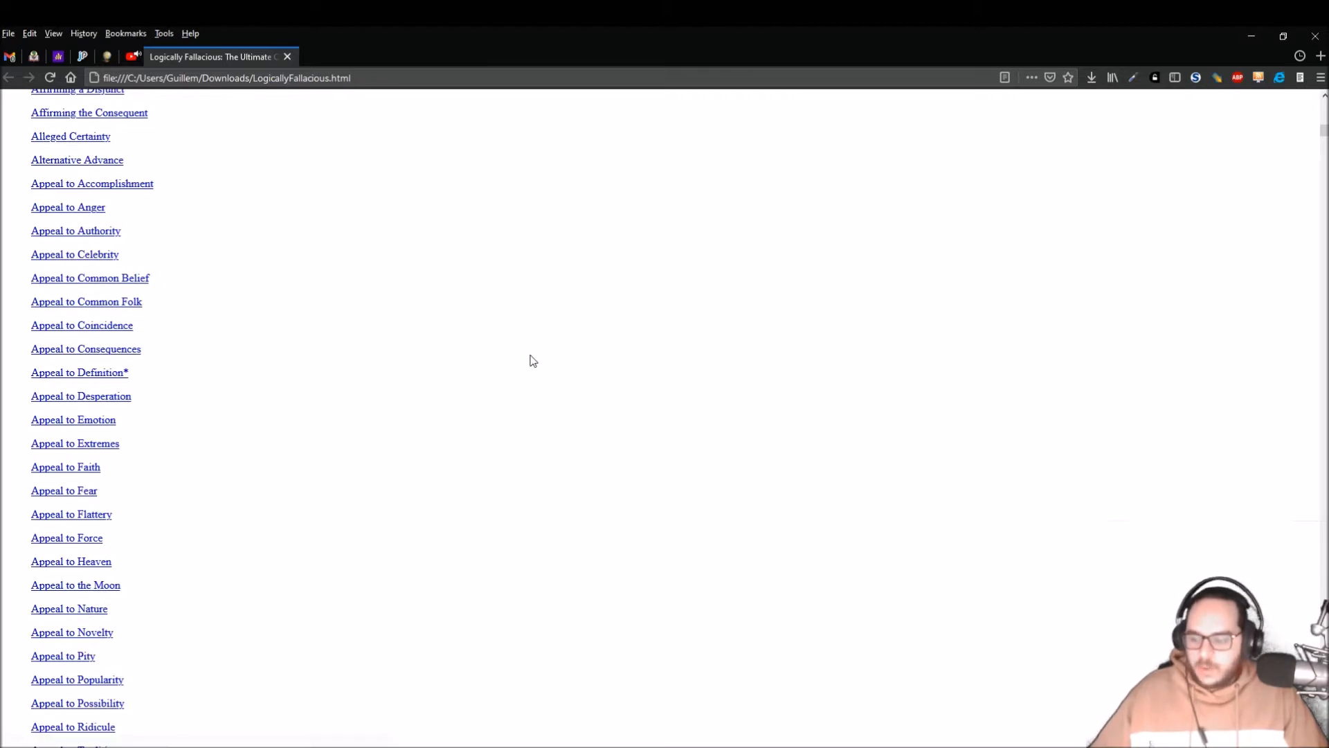
key(ctrl+a)
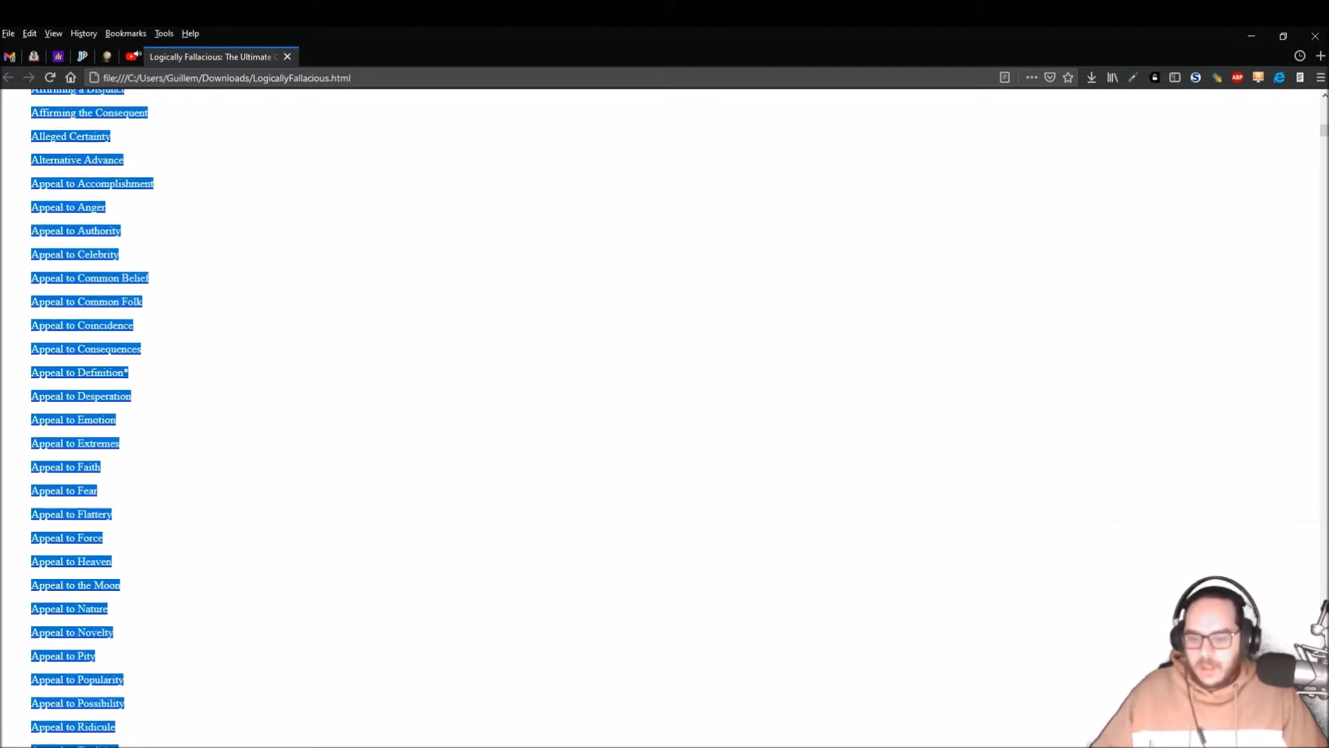
key(alt+Tab)
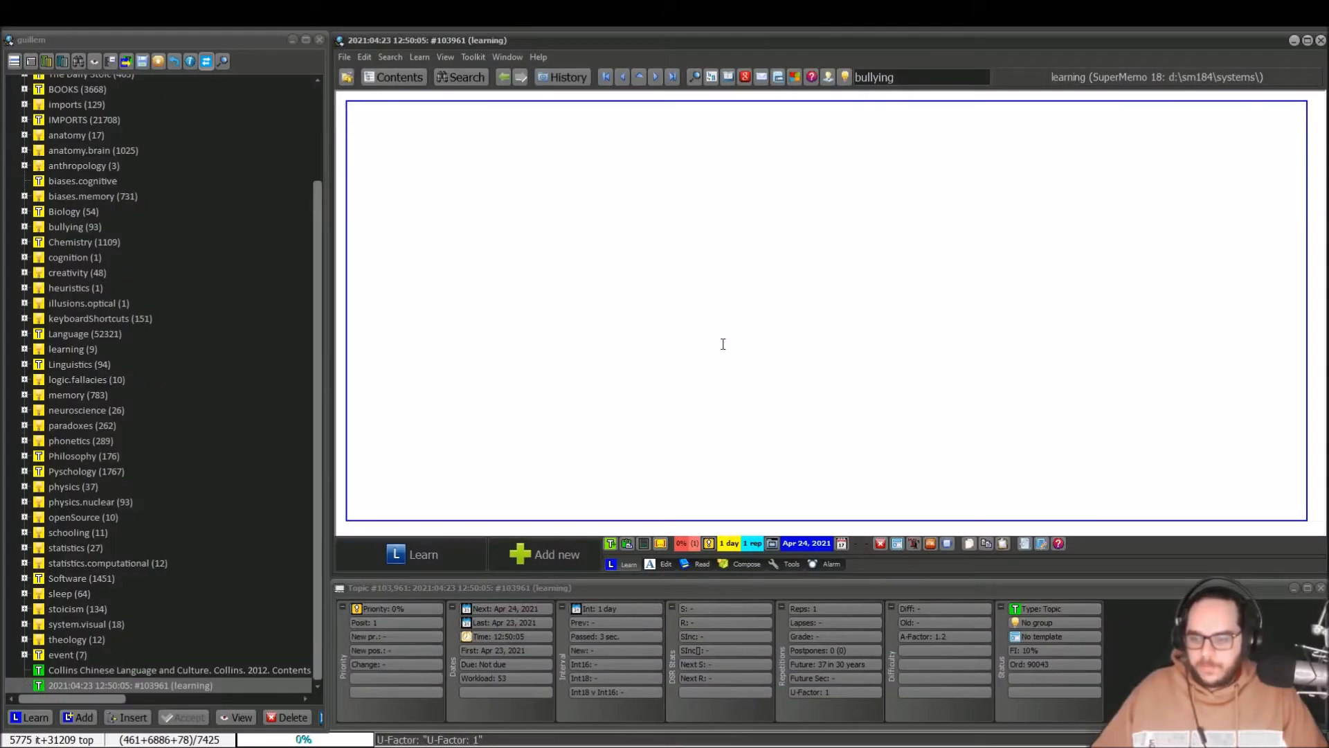
key(ctrl+v)
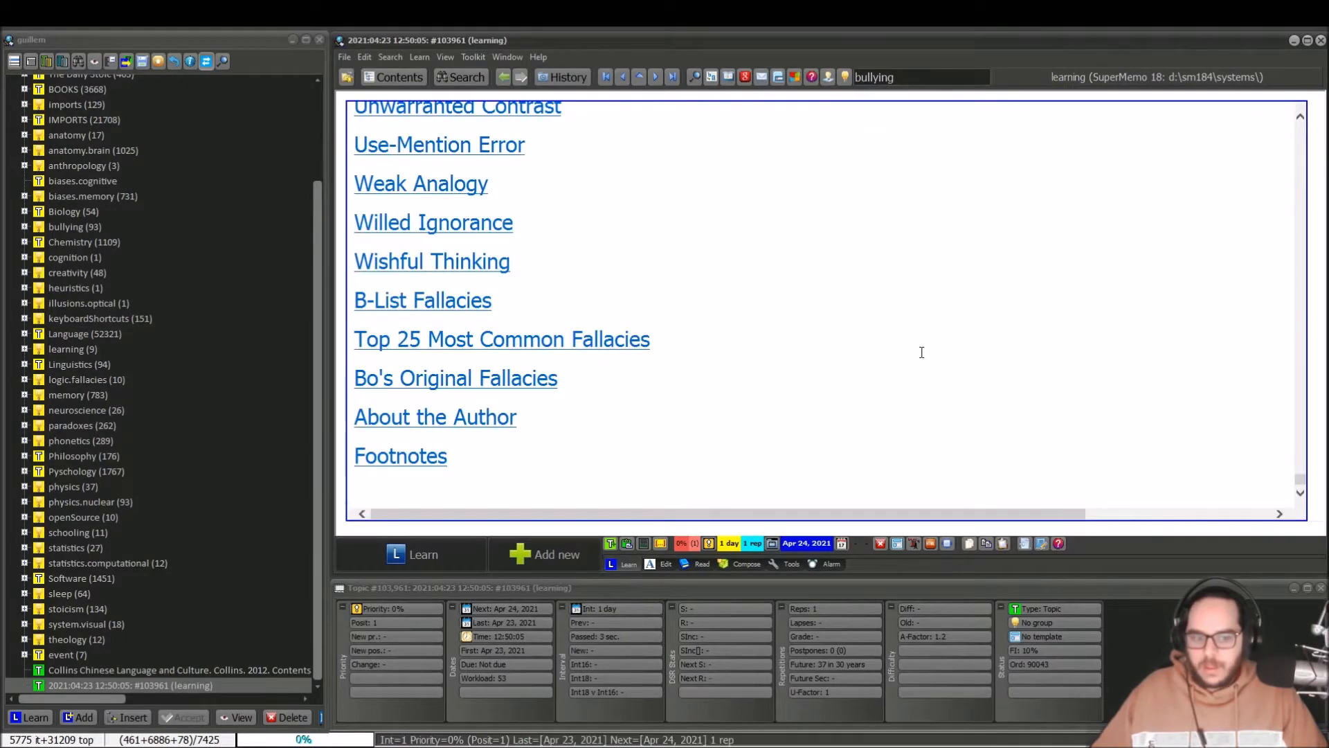
Check the pasted book from its cover through the contents list and finish editing the topic
drag(1300, 484, 1284, 125)
scroll(837, 267, down, 10)
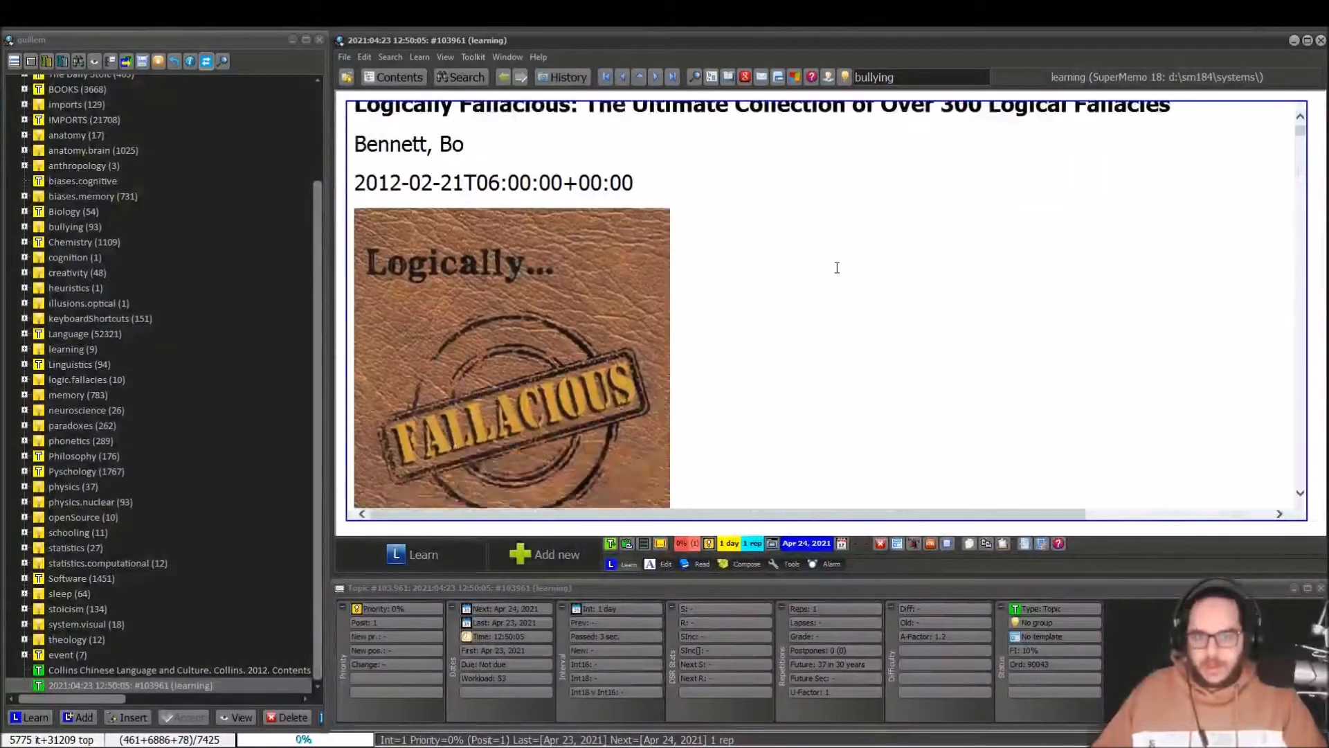
scroll(837, 267, down, 12)
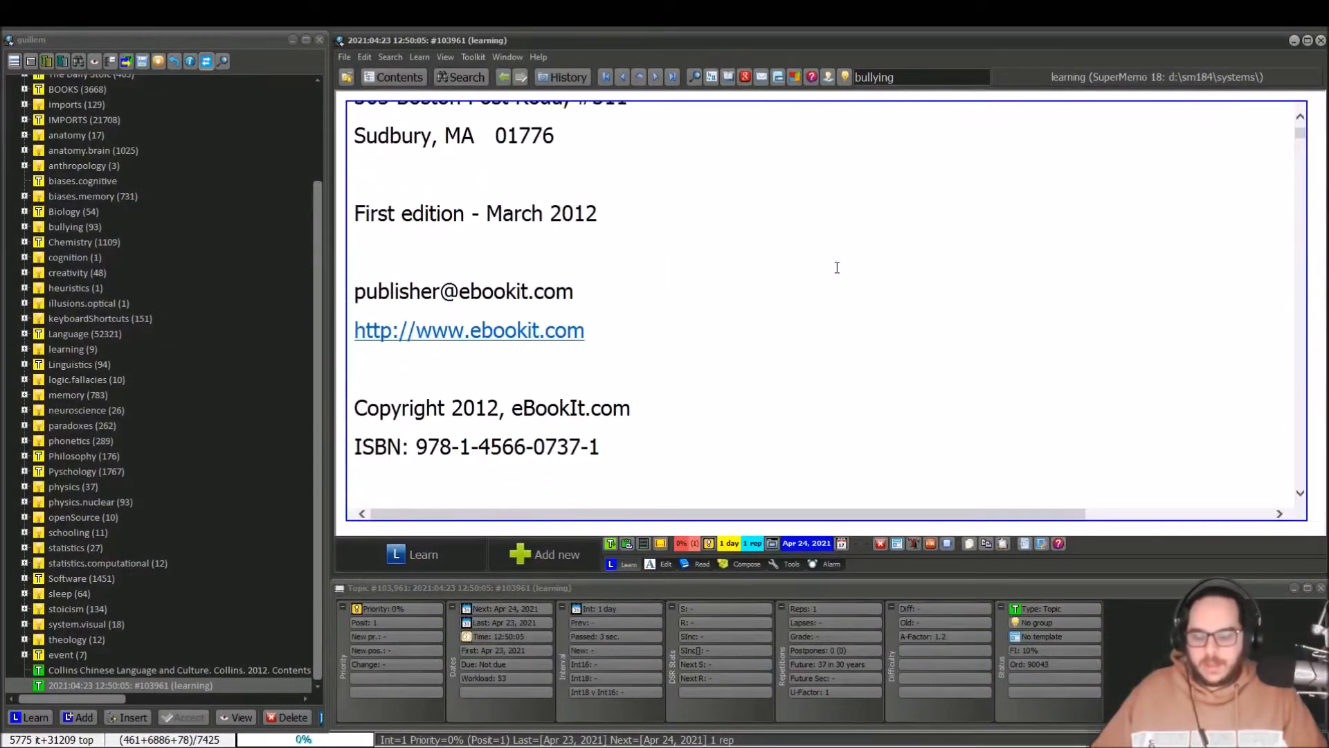
scroll(837, 267, down, 8)
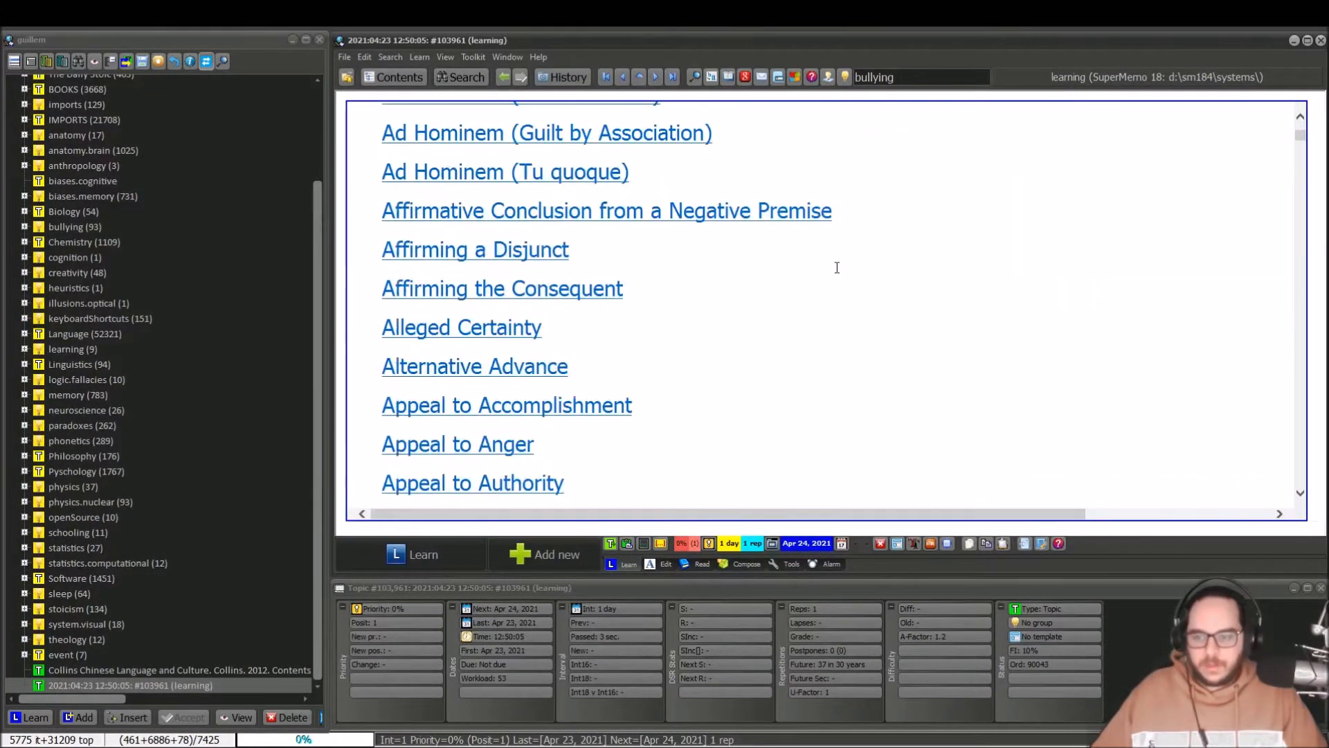
key(Escape)
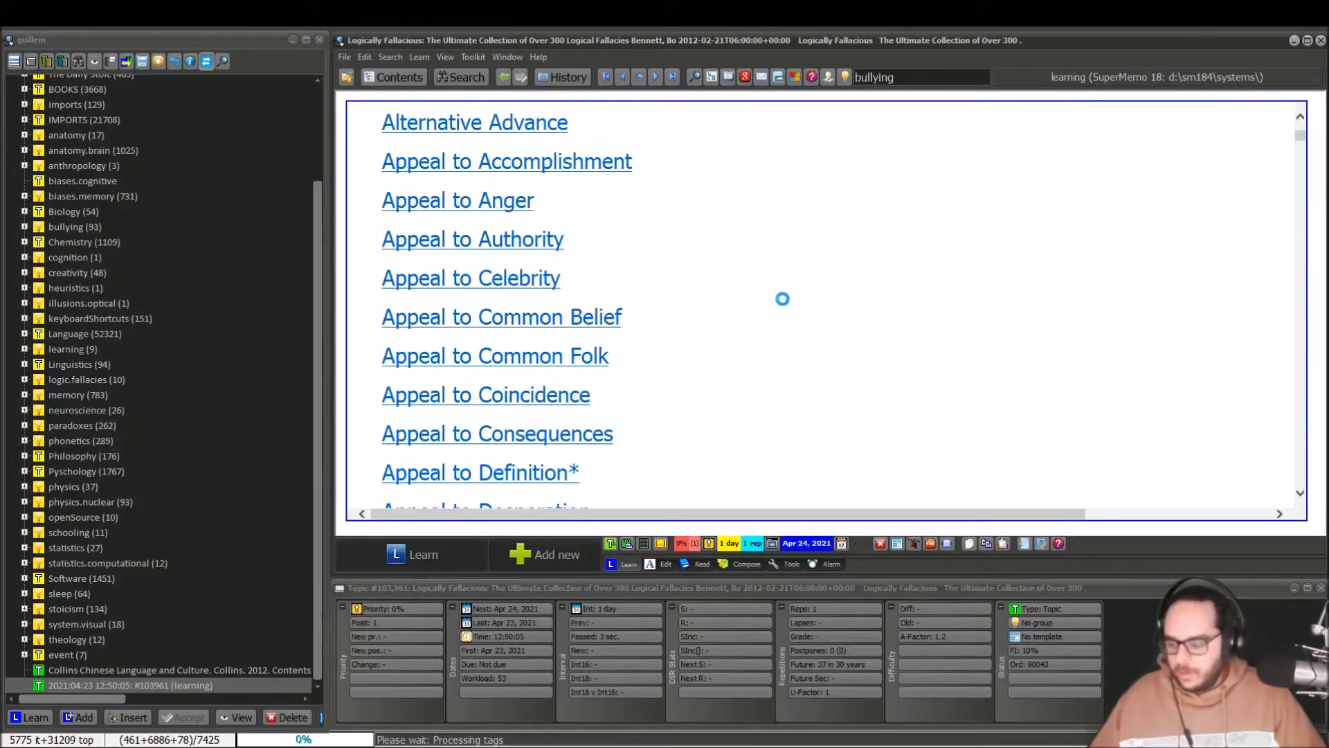
Open the topic's HTML source in Notepad and look through the markup of the front matter and contents list
key(shift+F9)
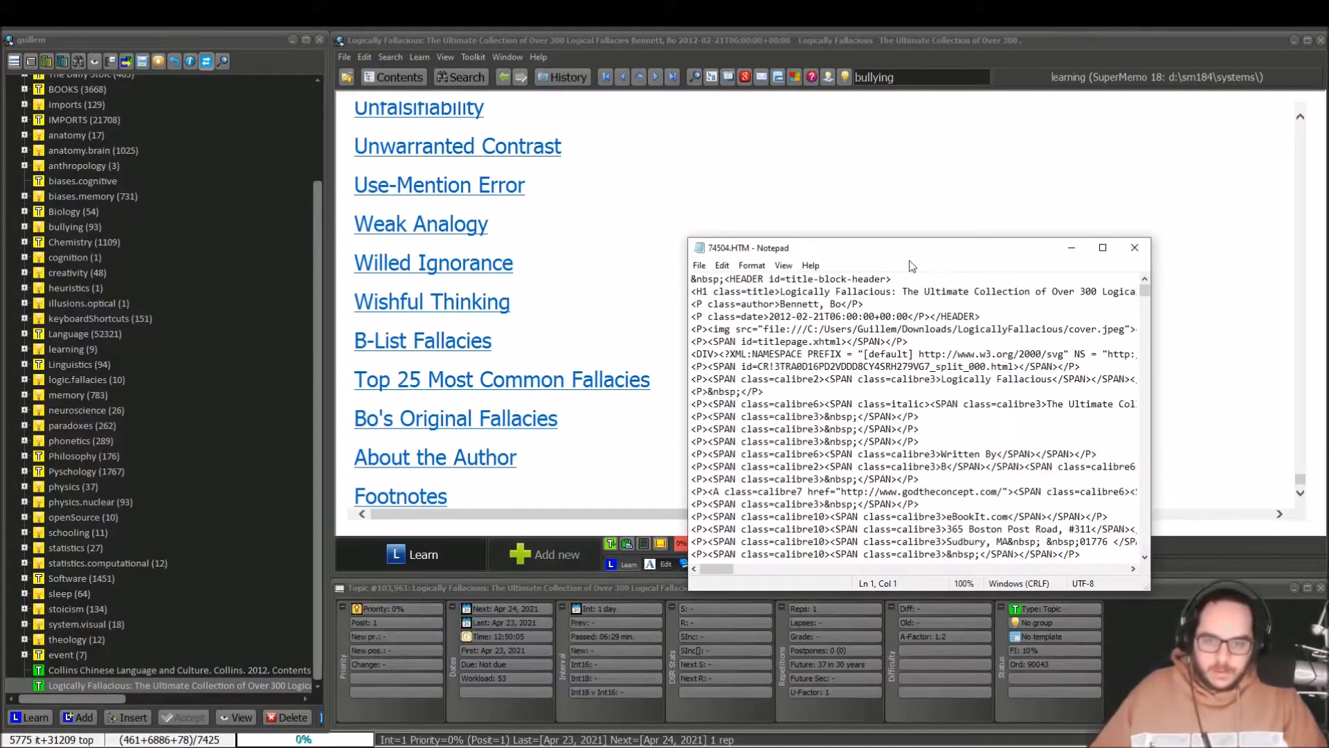
scroll(844, 360, down, 15)
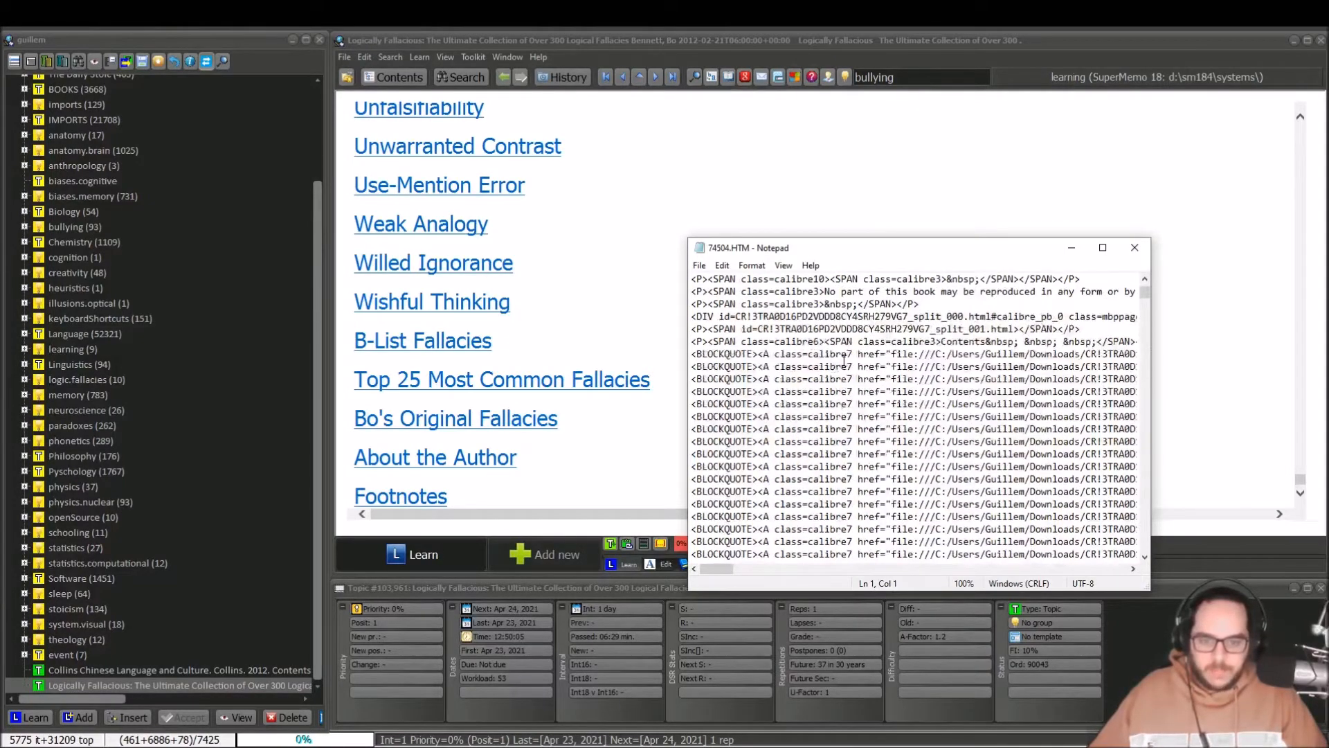
scroll(844, 360, up, 12)
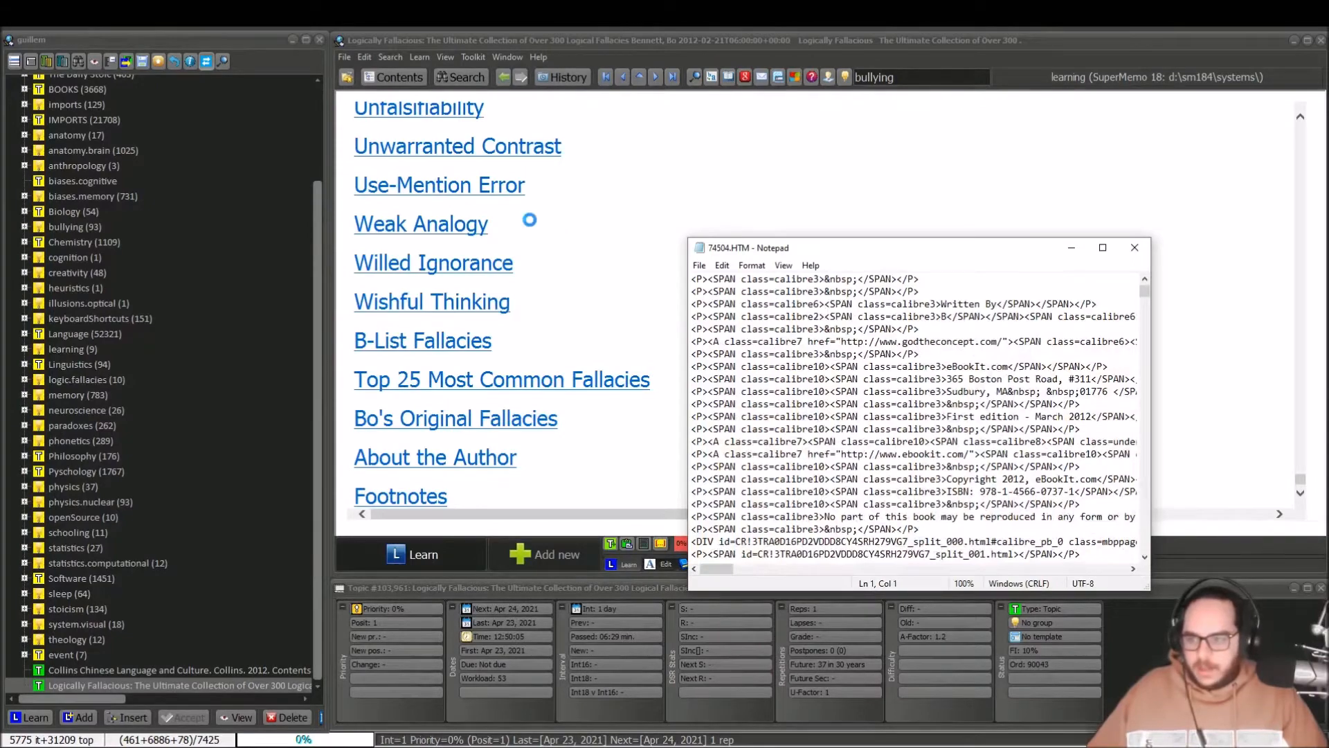
key(alt+F4)
Copy the "Ad Hoc Rescue" entry from the contents list and search the HTML source for its chapter heading
scroll(854, 241, down, 7)
scroll(853, 241, down, 15)
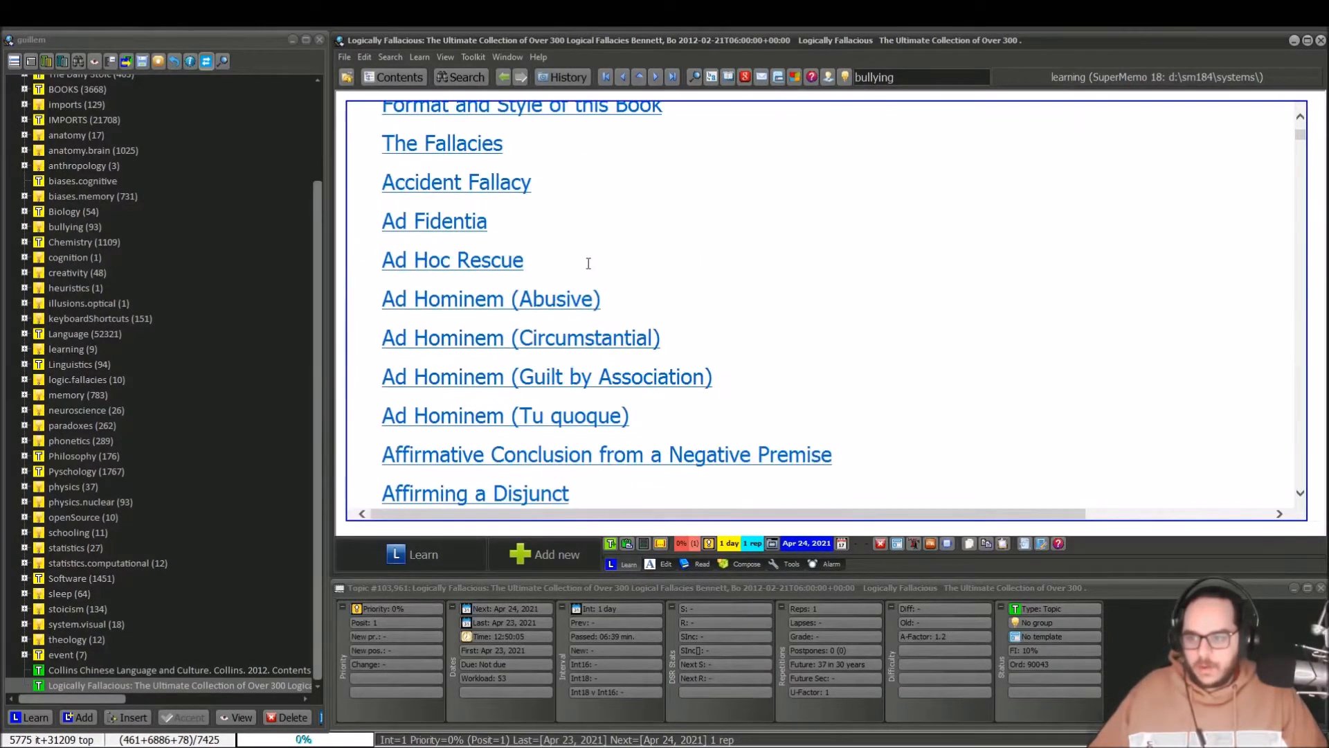
drag(530, 260, 396, 264)
key(ctrl+c)
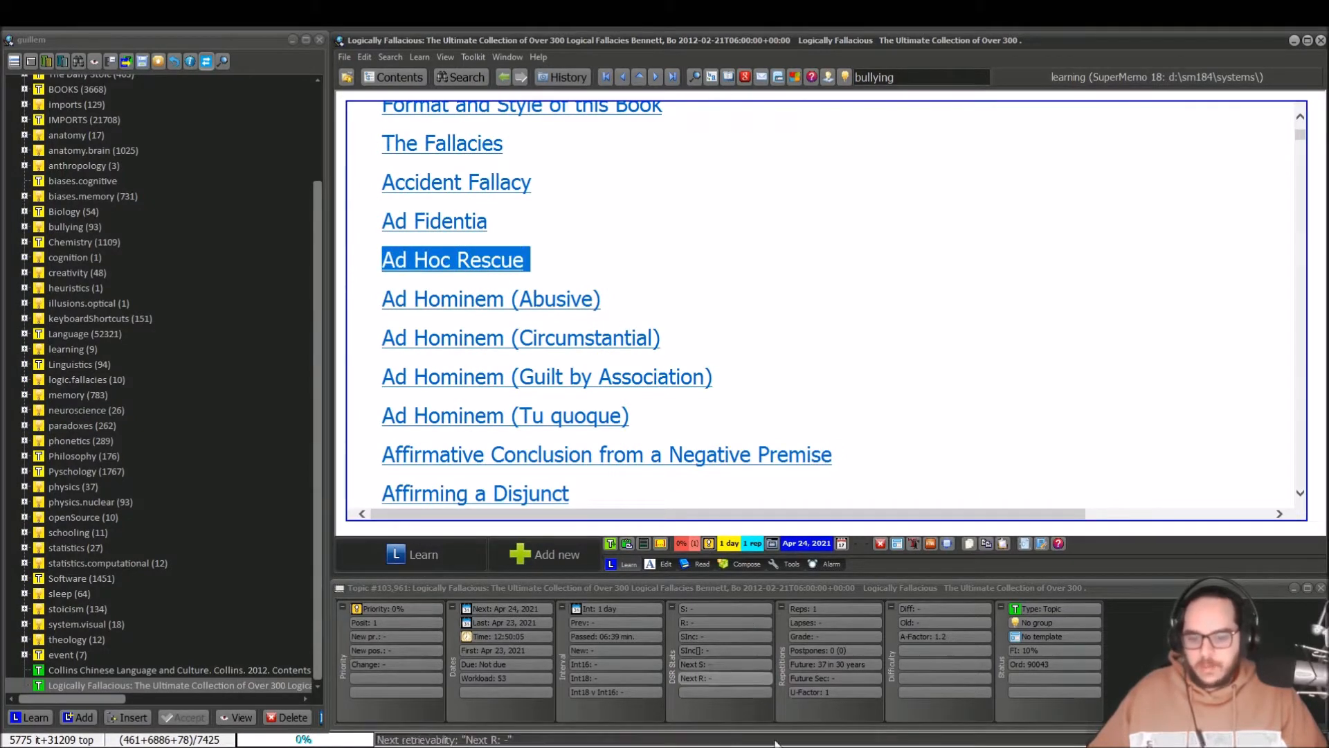
key(ctrl+shift+F6)
key(ctrl+f)
key(ctrl+v)
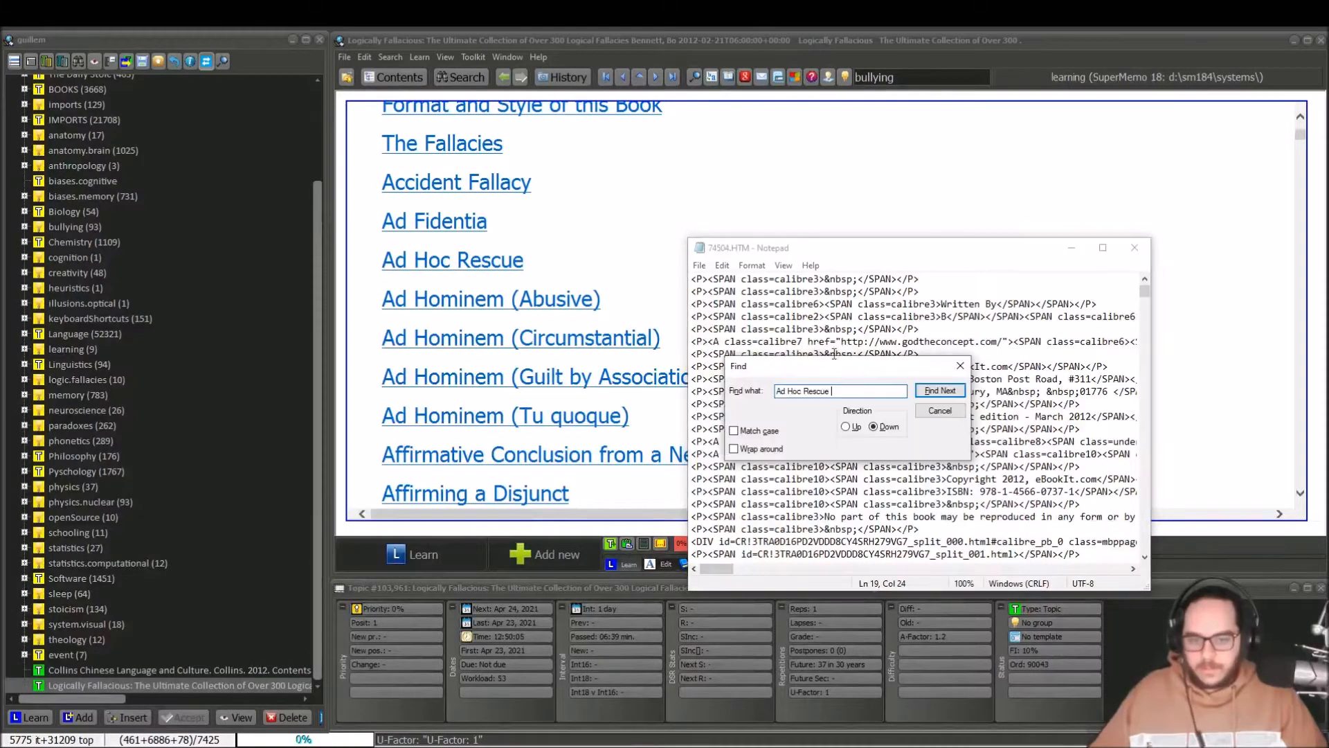
click(937, 392)
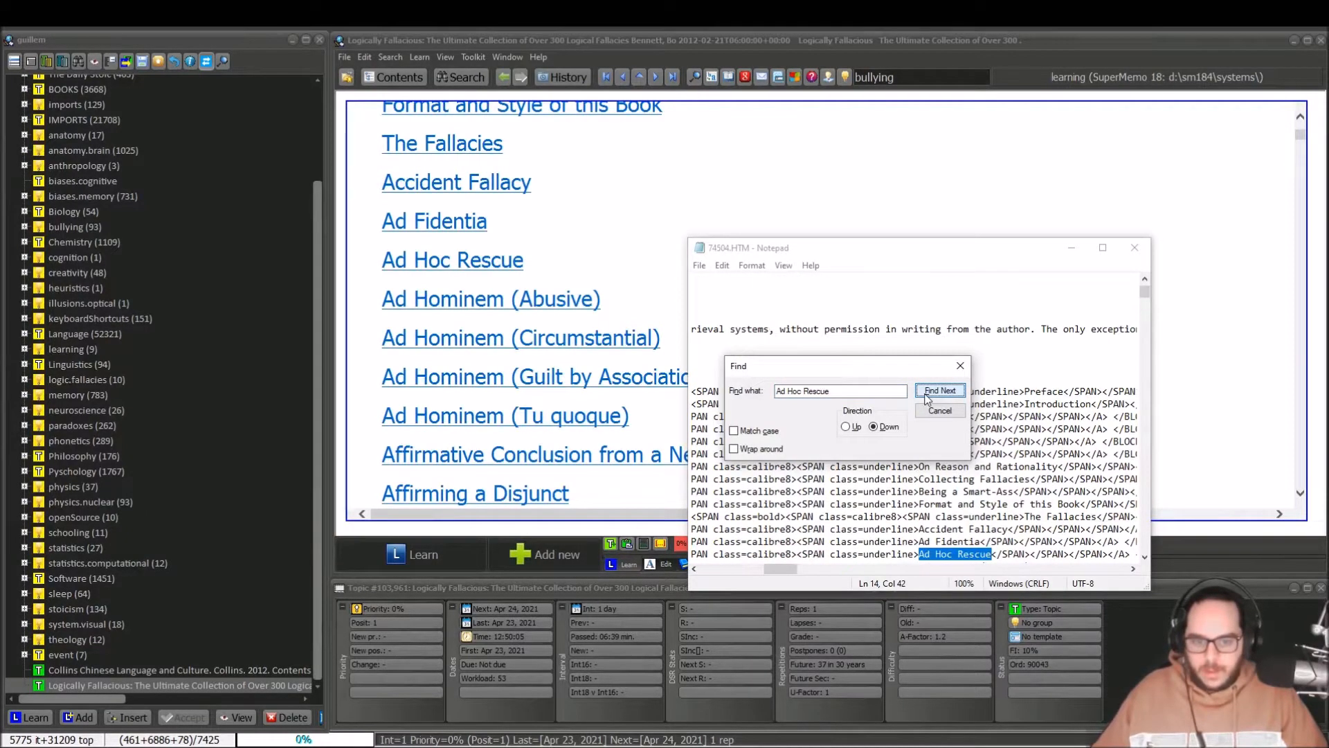
click(928, 392)
key(ctrl+c)
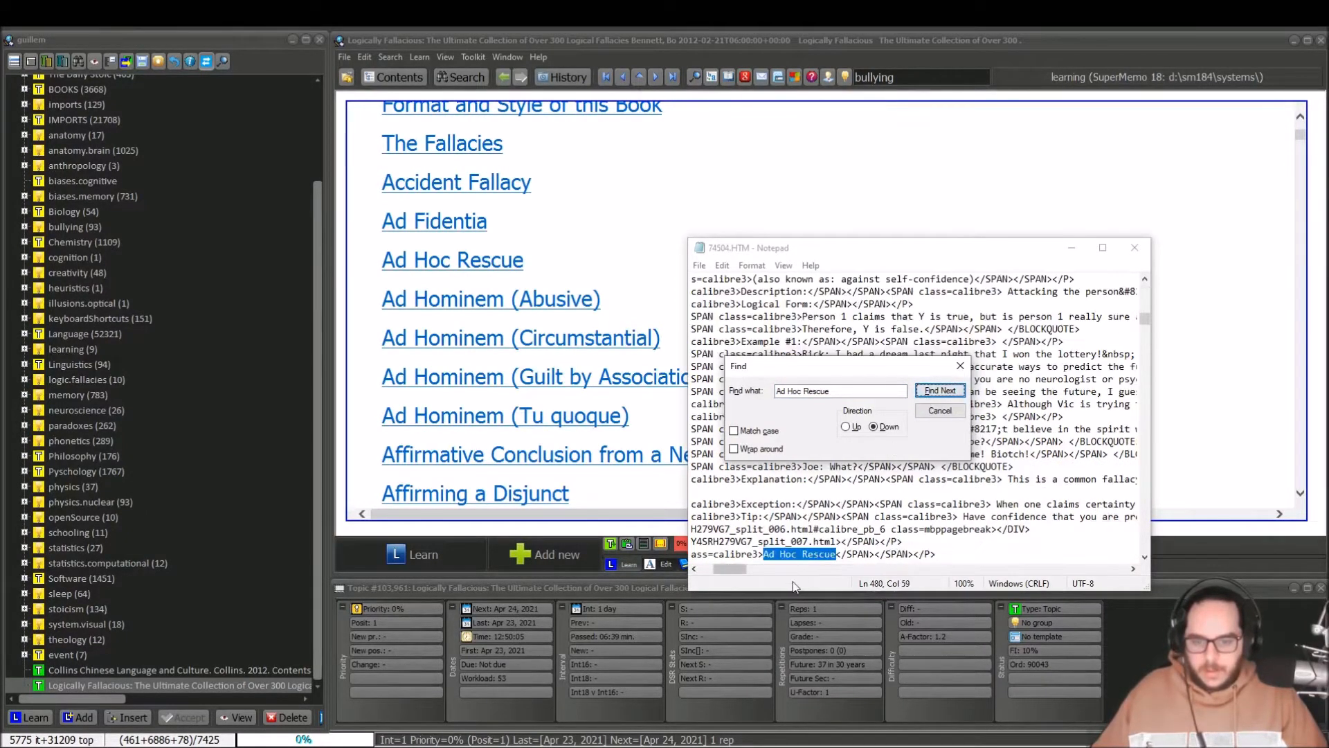
Close the search and examine the tags that wrap the Ad Hoc Rescue heading in the source
click(959, 365)
drag(725, 571, 704, 554)
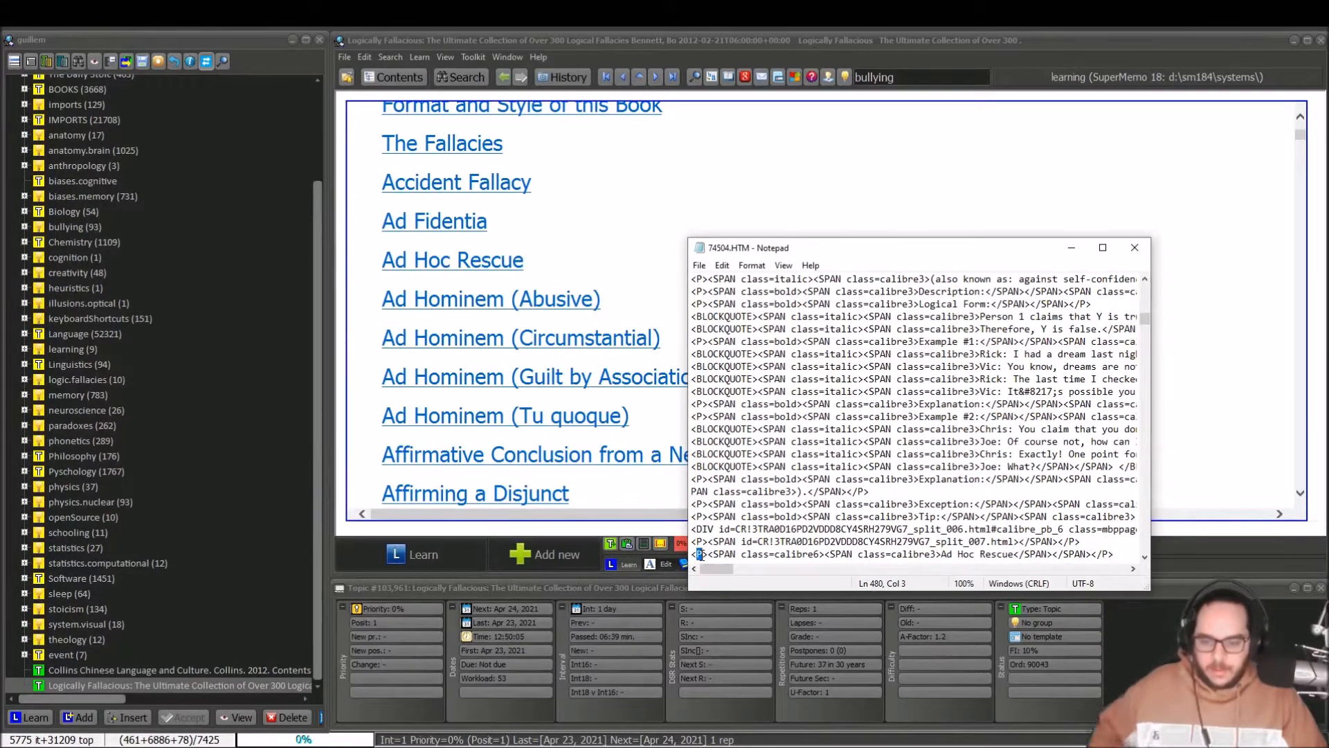
drag(780, 553, 1104, 555)
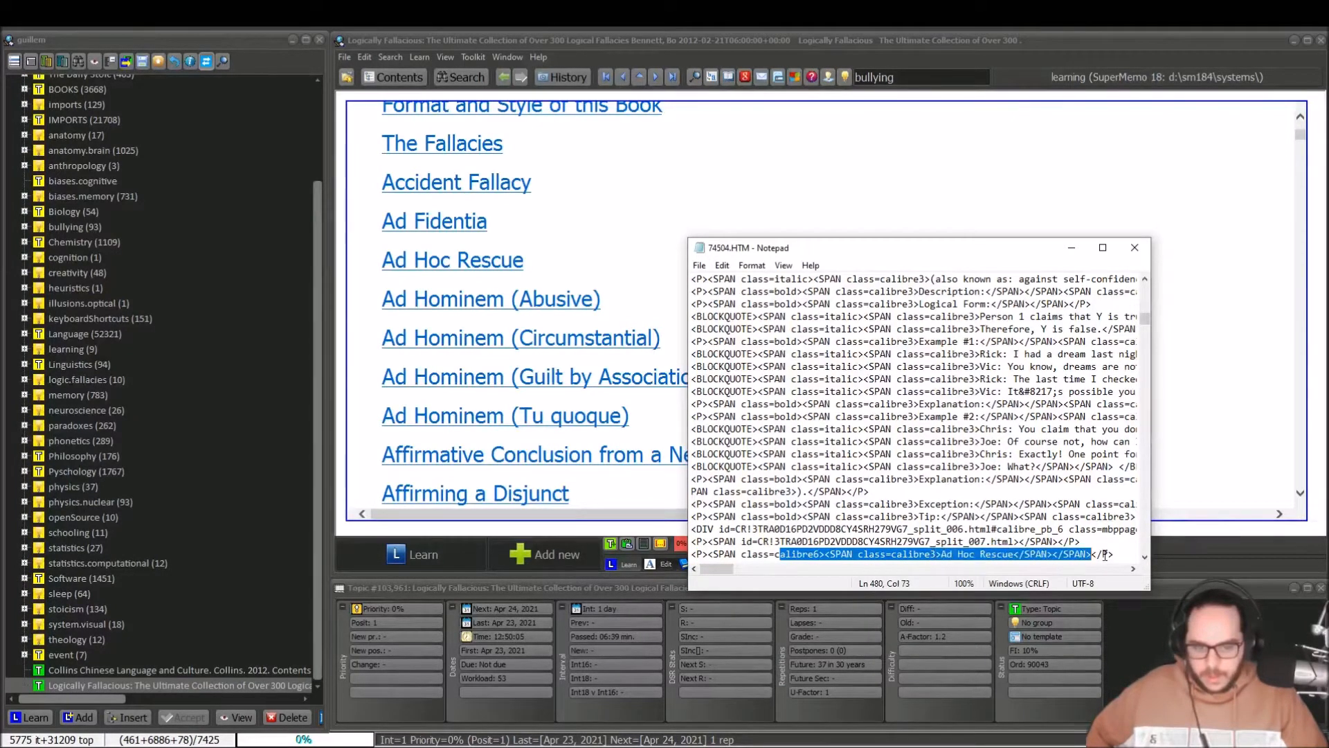
click(1125, 552)
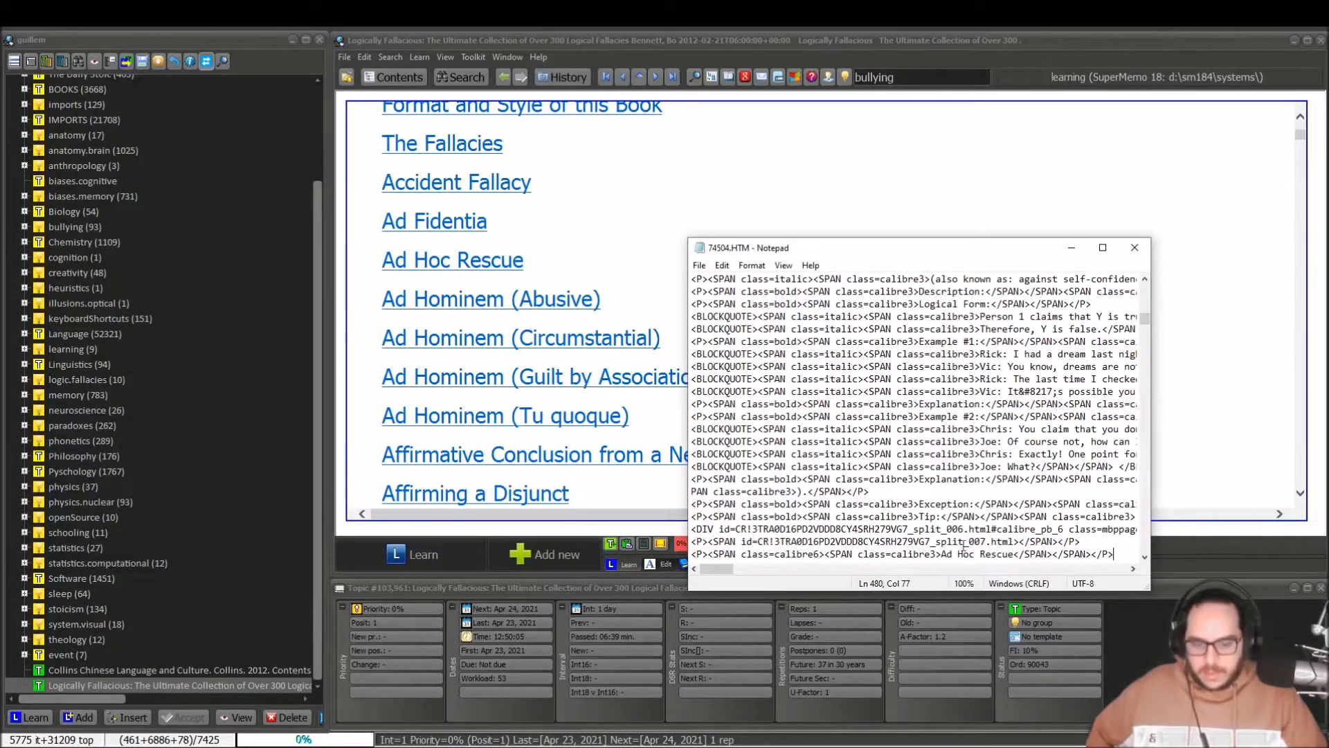
Switch to the browser, find the "Ad Hoc Rescue" chapter heading, and inspect its HTML element
key(alt+Tab)
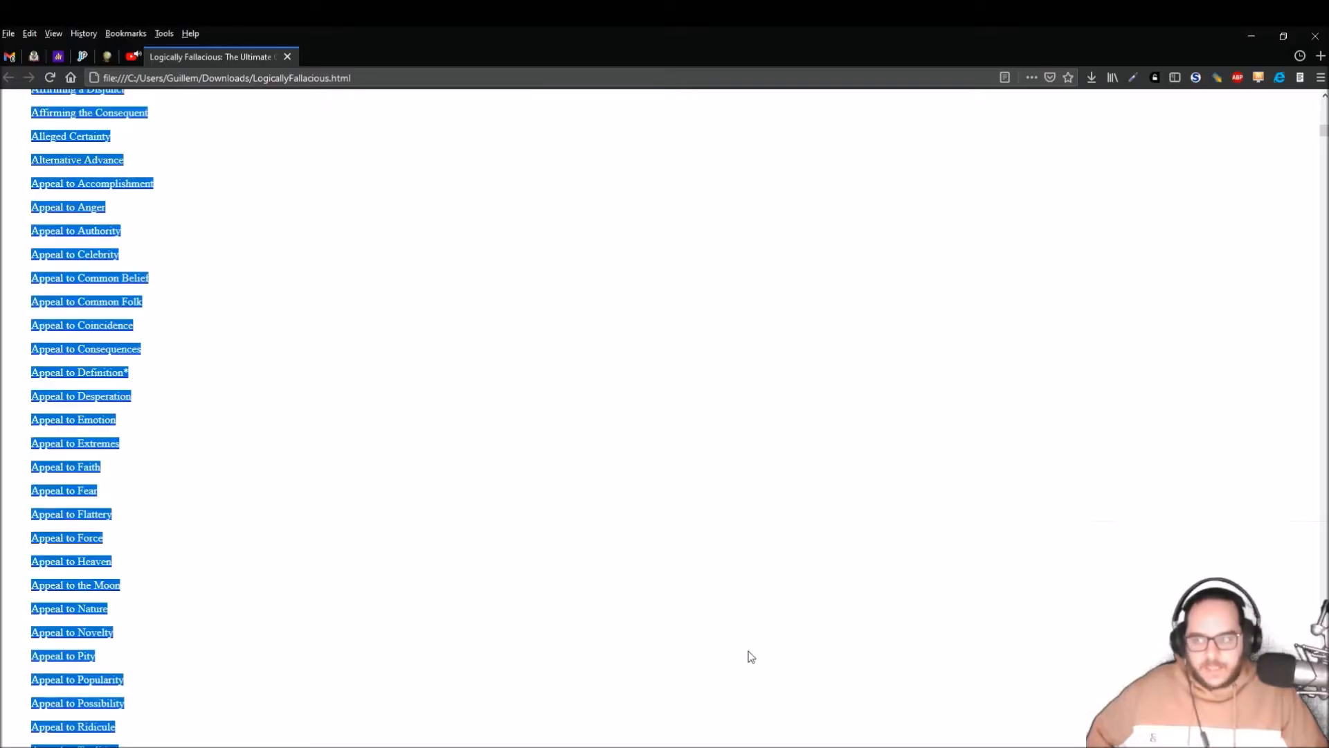
click(376, 425)
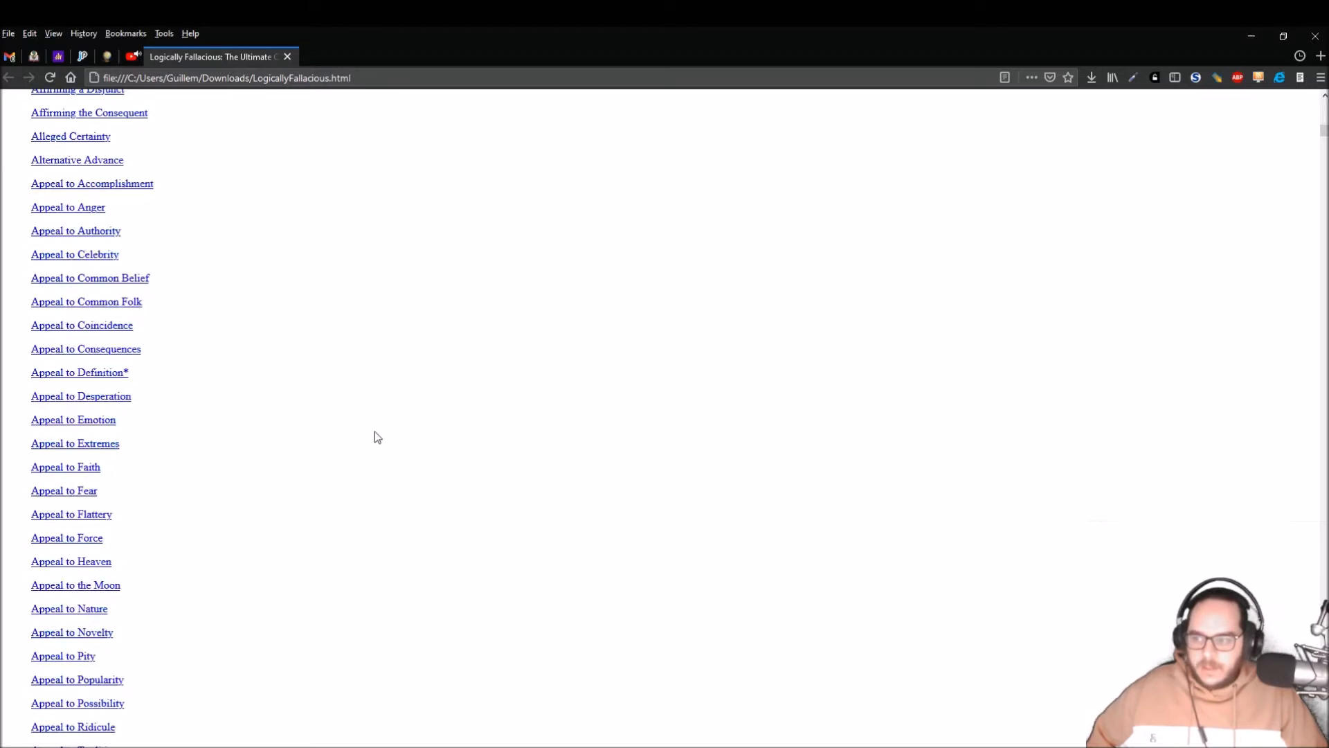
key(ctrl+f)
key(ctrl+v)
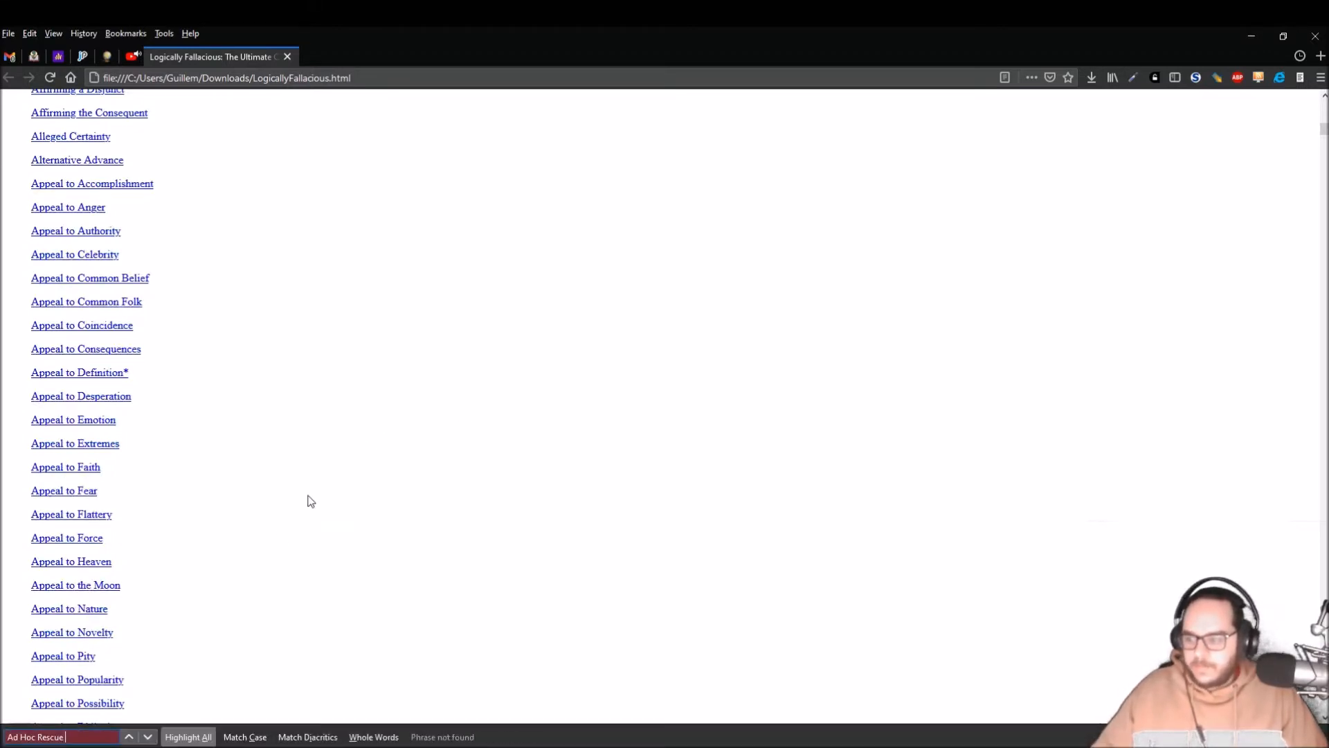
key(Return)
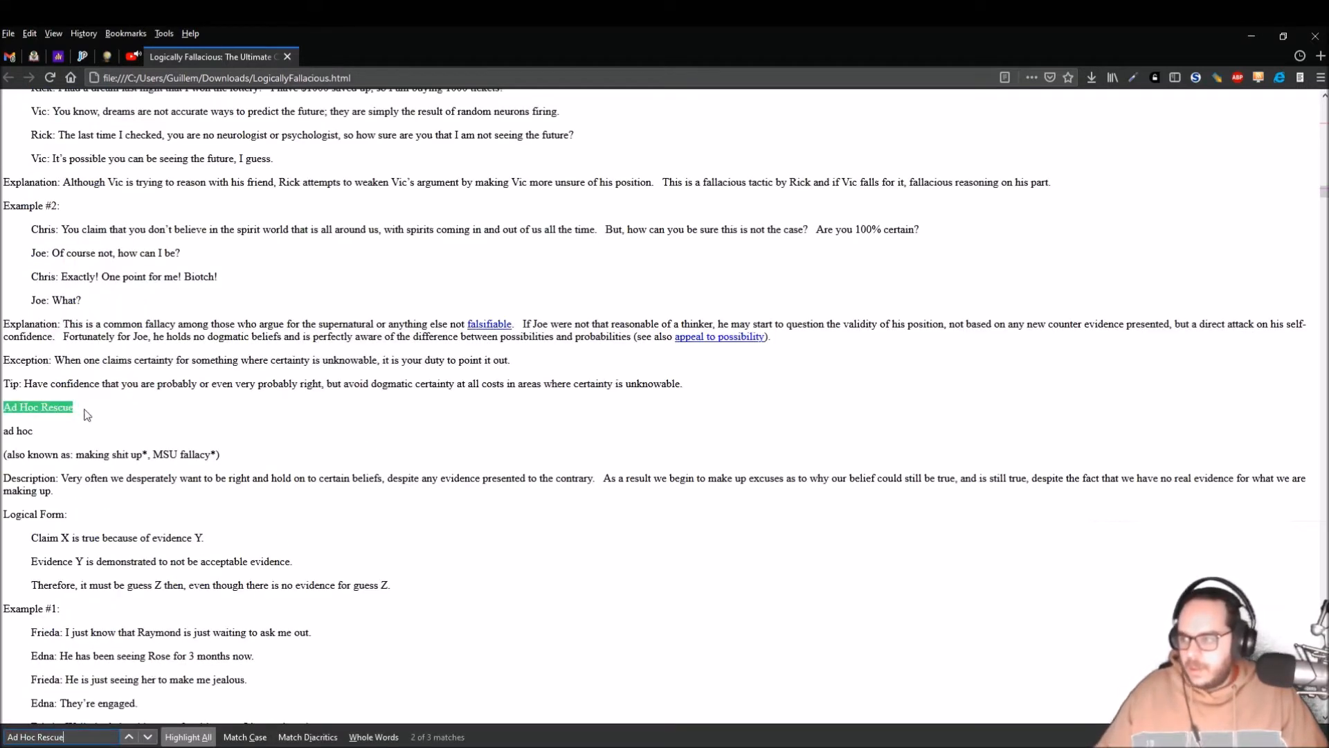
right_click(55, 409)
click(119, 533)
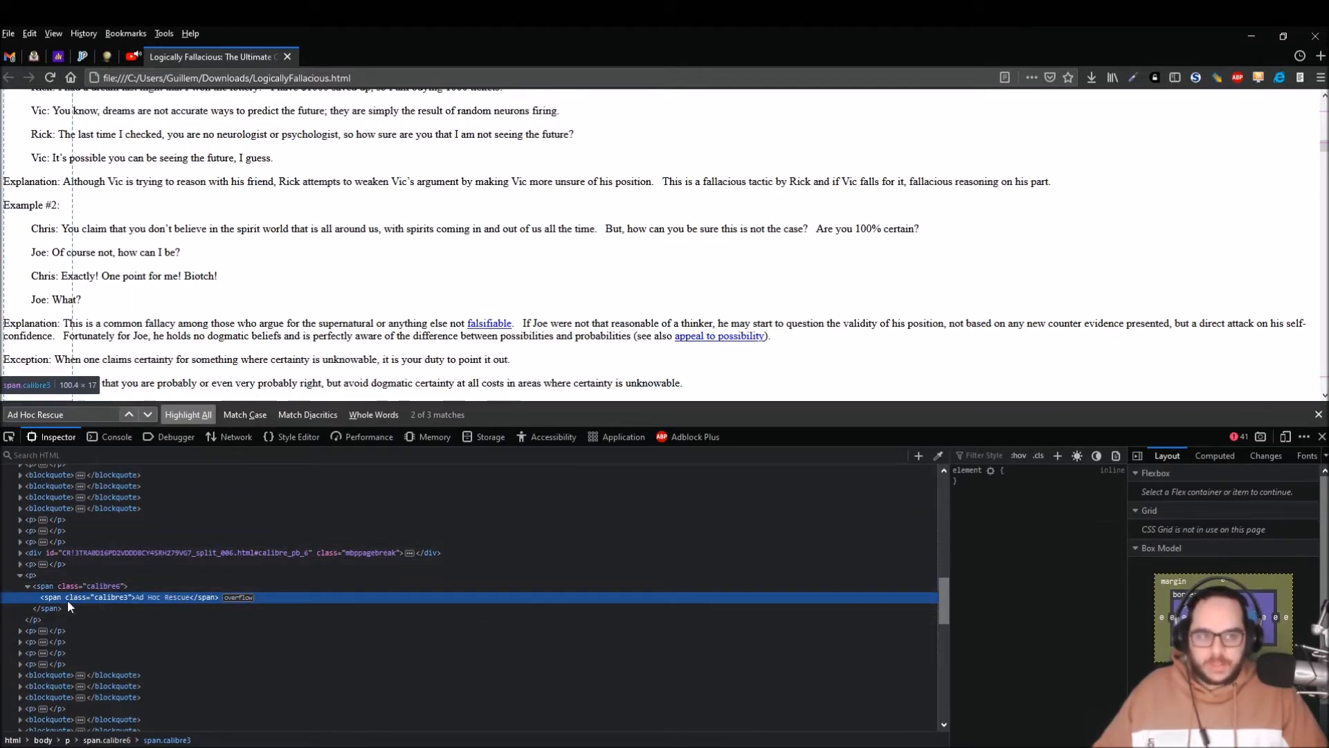
click(1254, 38)
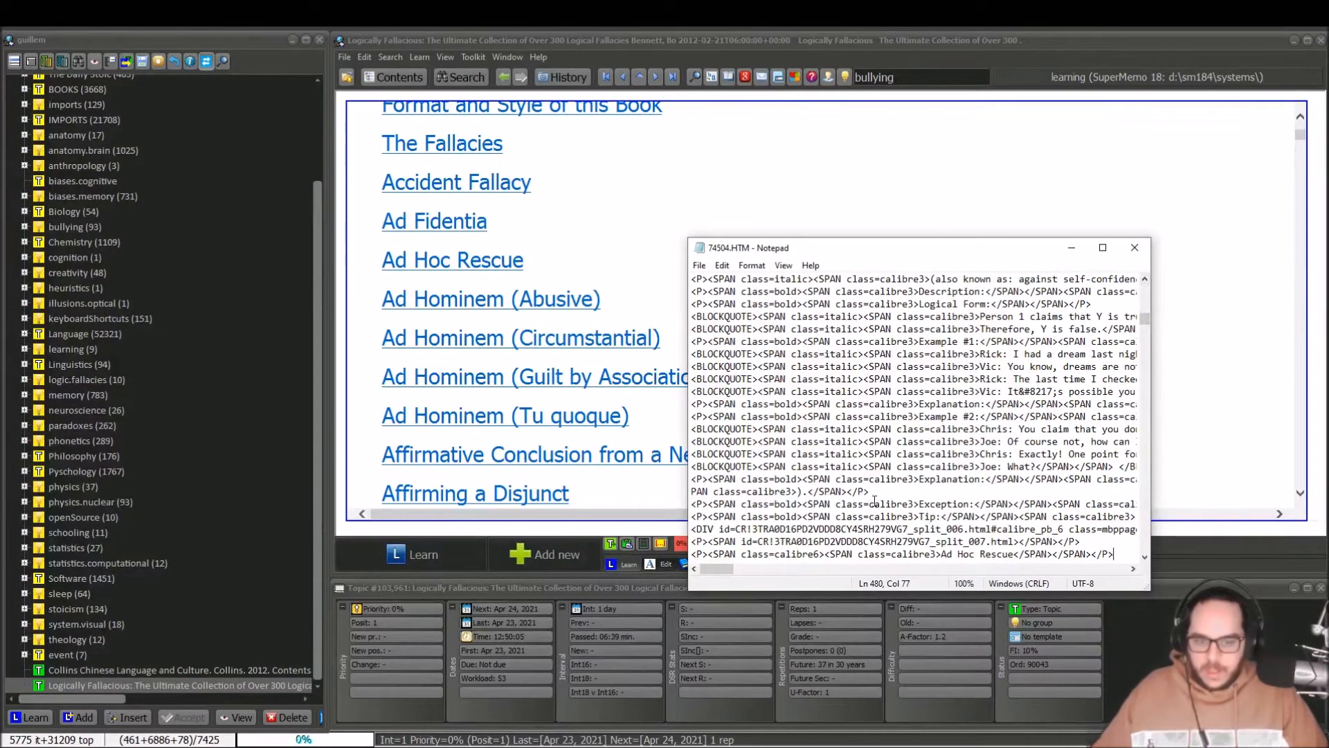
Copy the opening tags before the Ad Hoc Rescue heading in the Notepad source and close the file
drag(692, 555, 940, 551)
key(ctrl+c)
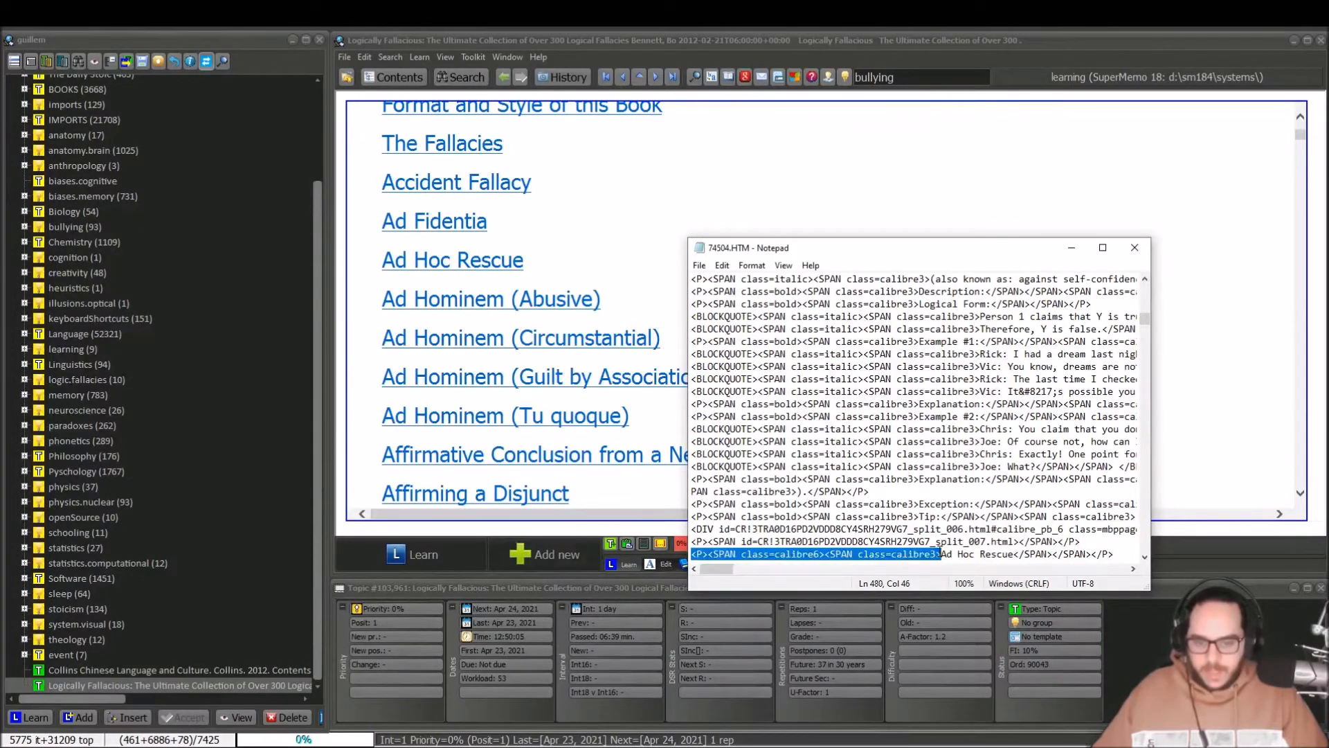
click(1135, 247)
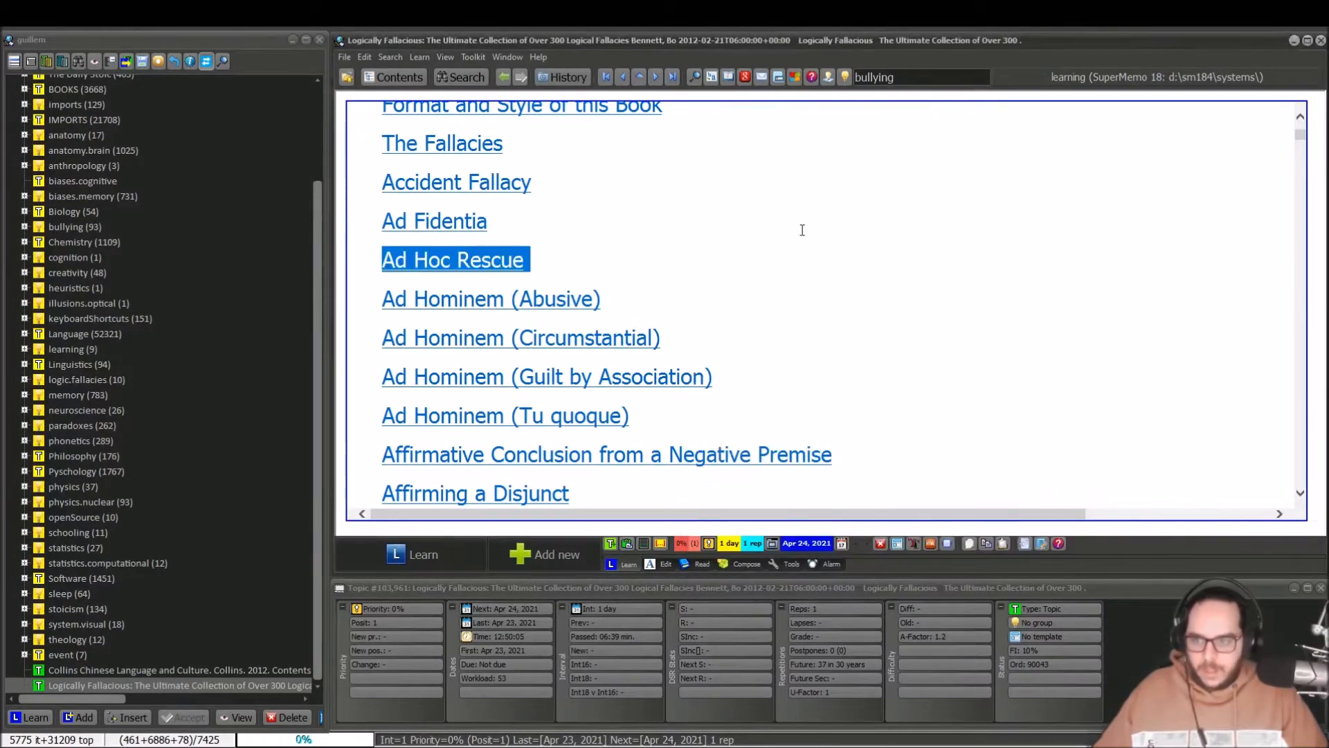
Start splitting the book topic in SuperMemo with Custom string as the only split marker
click(803, 230)
key(ctrl+Return)
text(s)
key(Return)
click(433, 306)
click(433, 315)
click(433, 330)
click(434, 341)
click(434, 353)
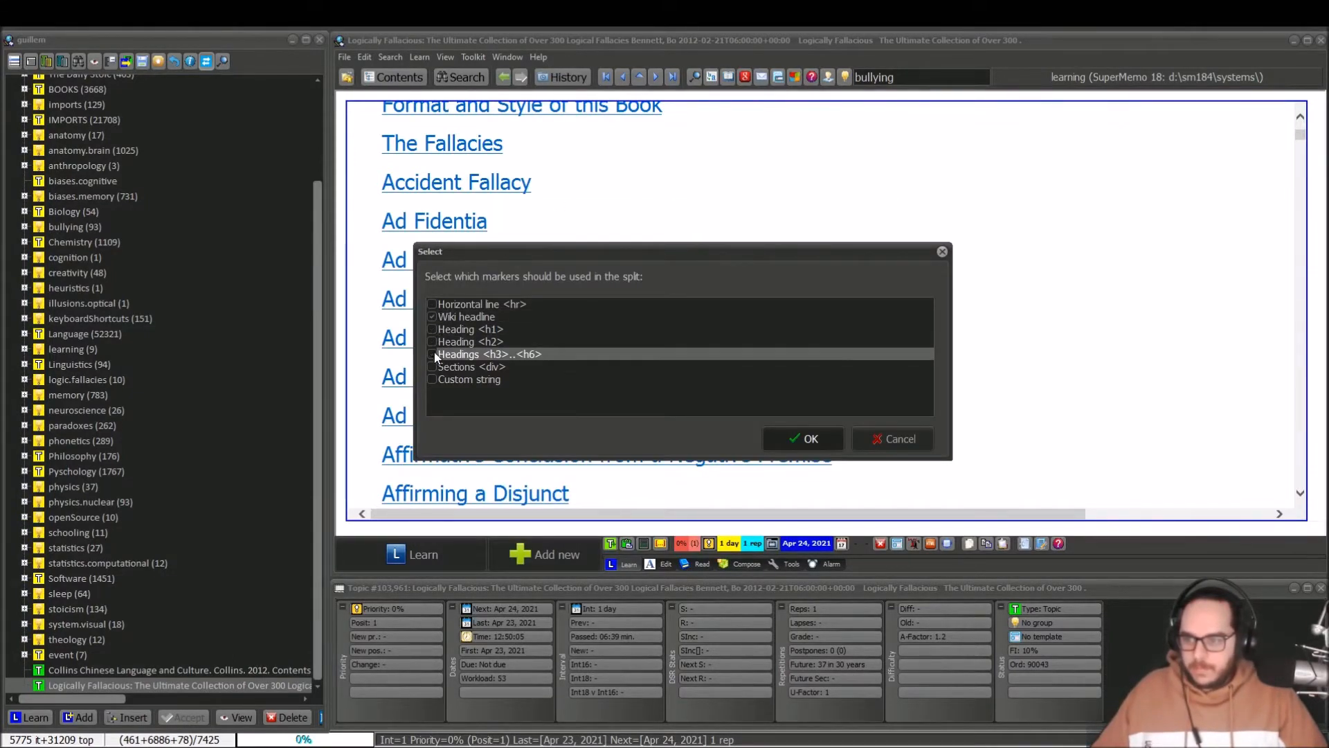
click(433, 316)
click(433, 380)
click(803, 438)
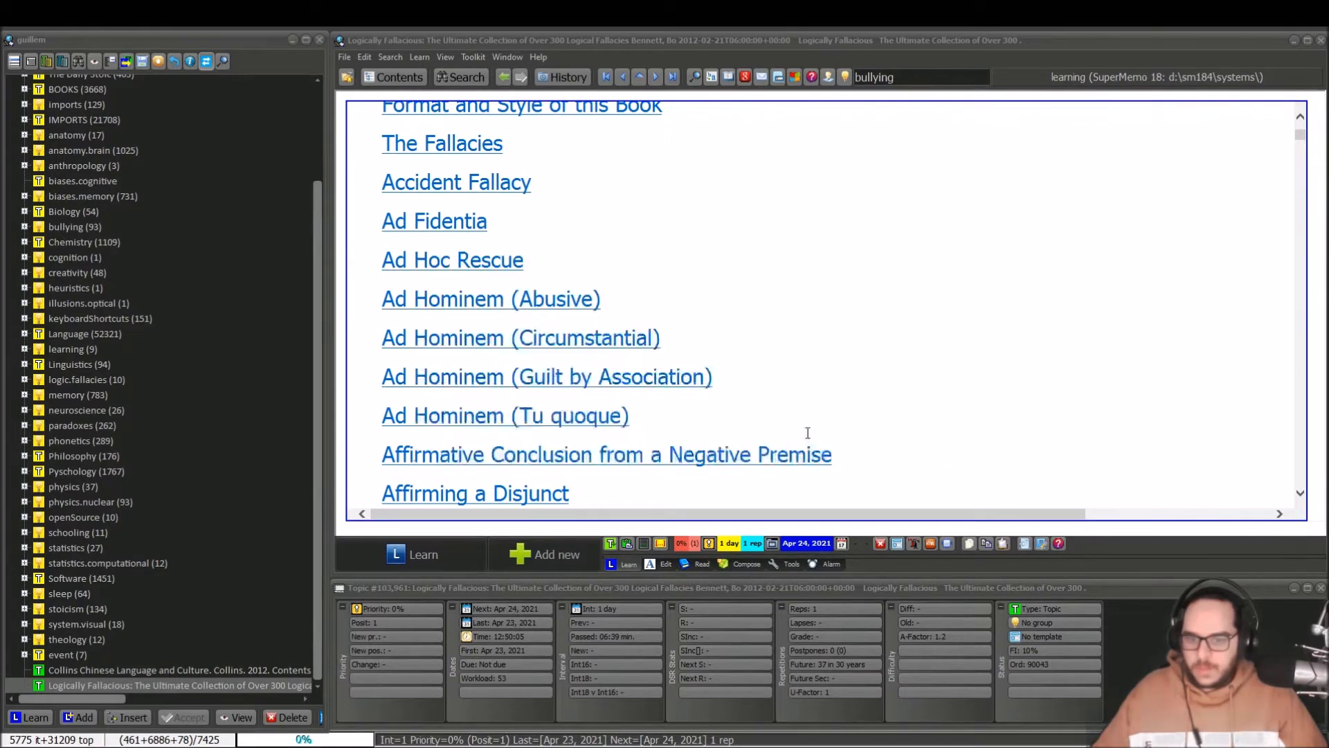
Split the topic at <P><SPAN class=calibre6><SPAN class=calibre3> and review the resulting chapter topics in the contents tree
key(ctrl+v)
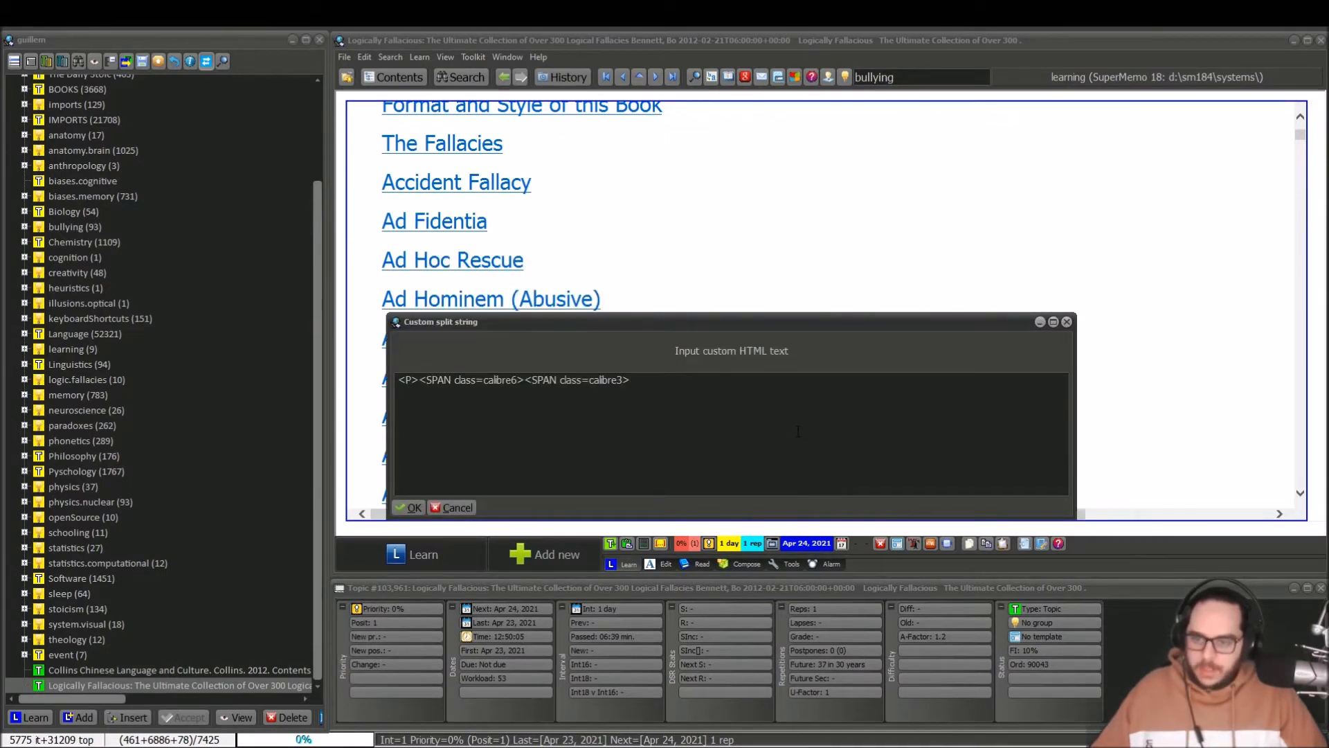
click(402, 508)
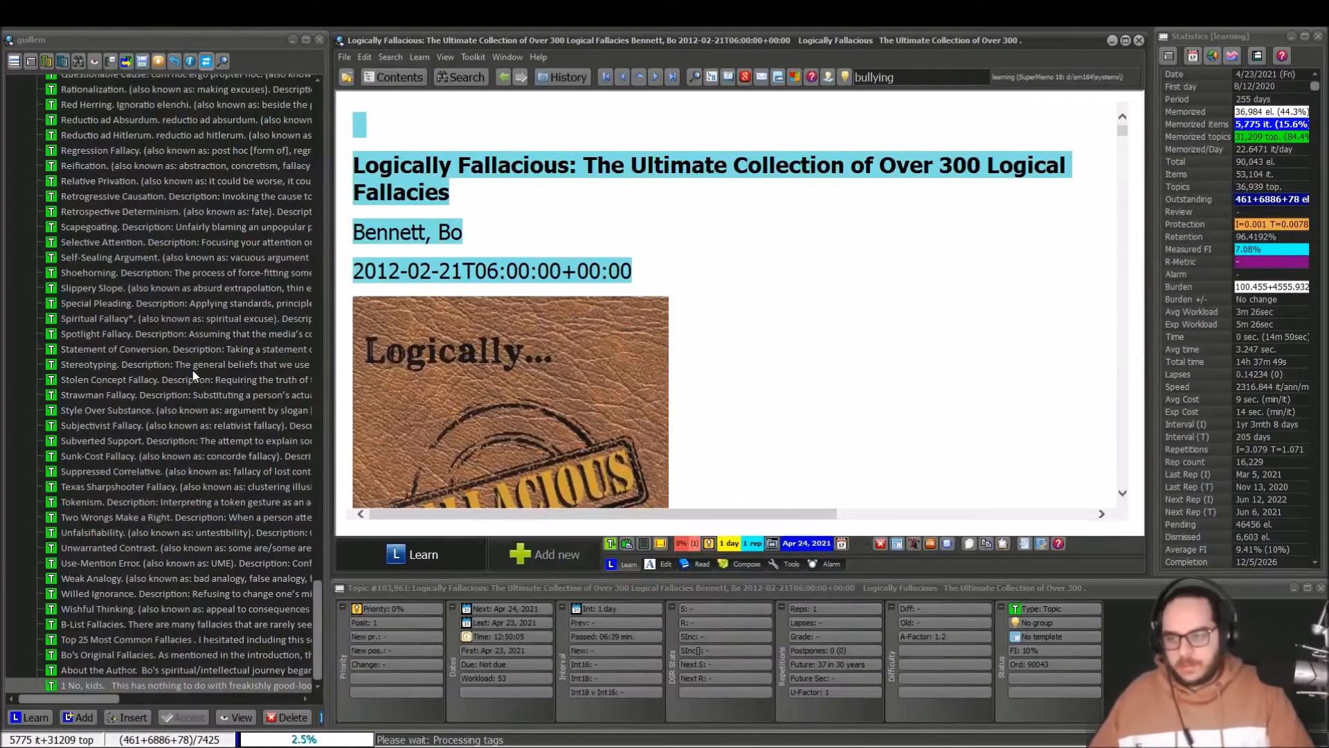
drag(318, 638, 367, 232)
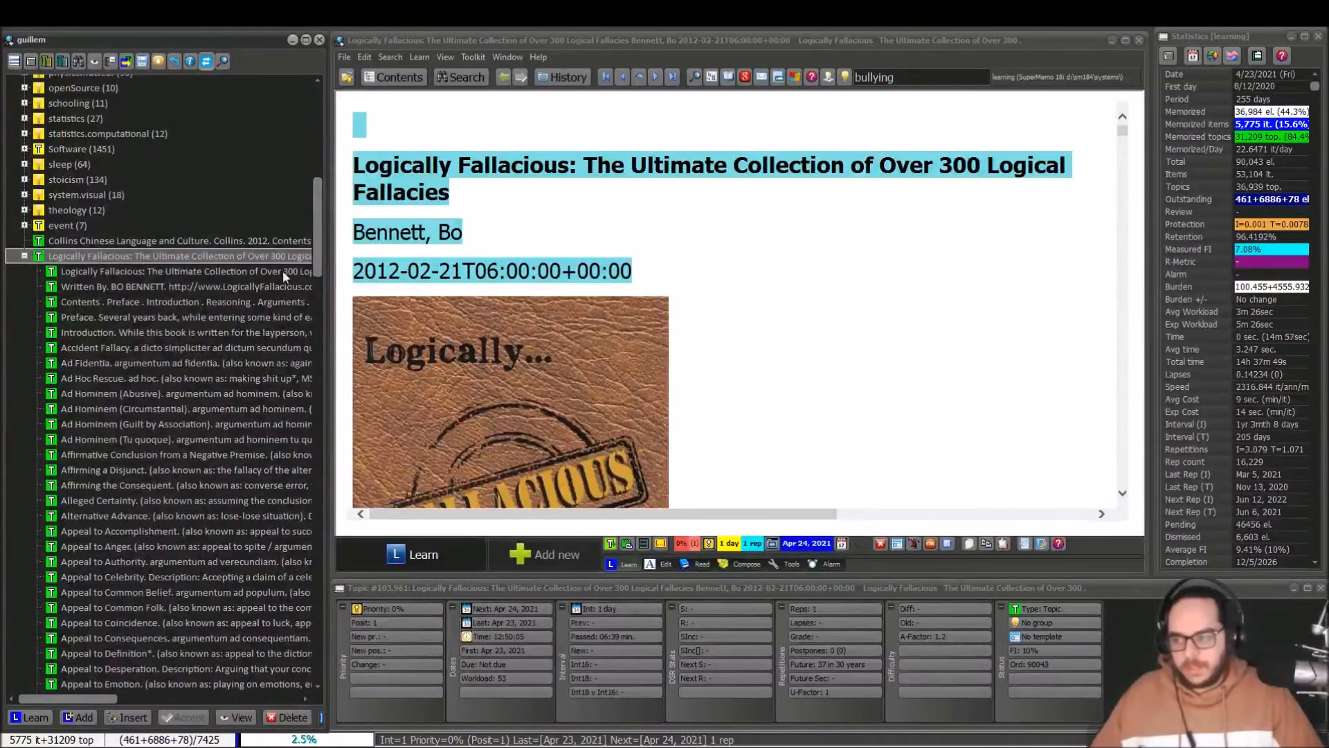
Mark the parent Logically Fallacious book topic as Done, clearing its content and dismissing it while keeping its chapter topics
drag(317, 253, 308, 195)
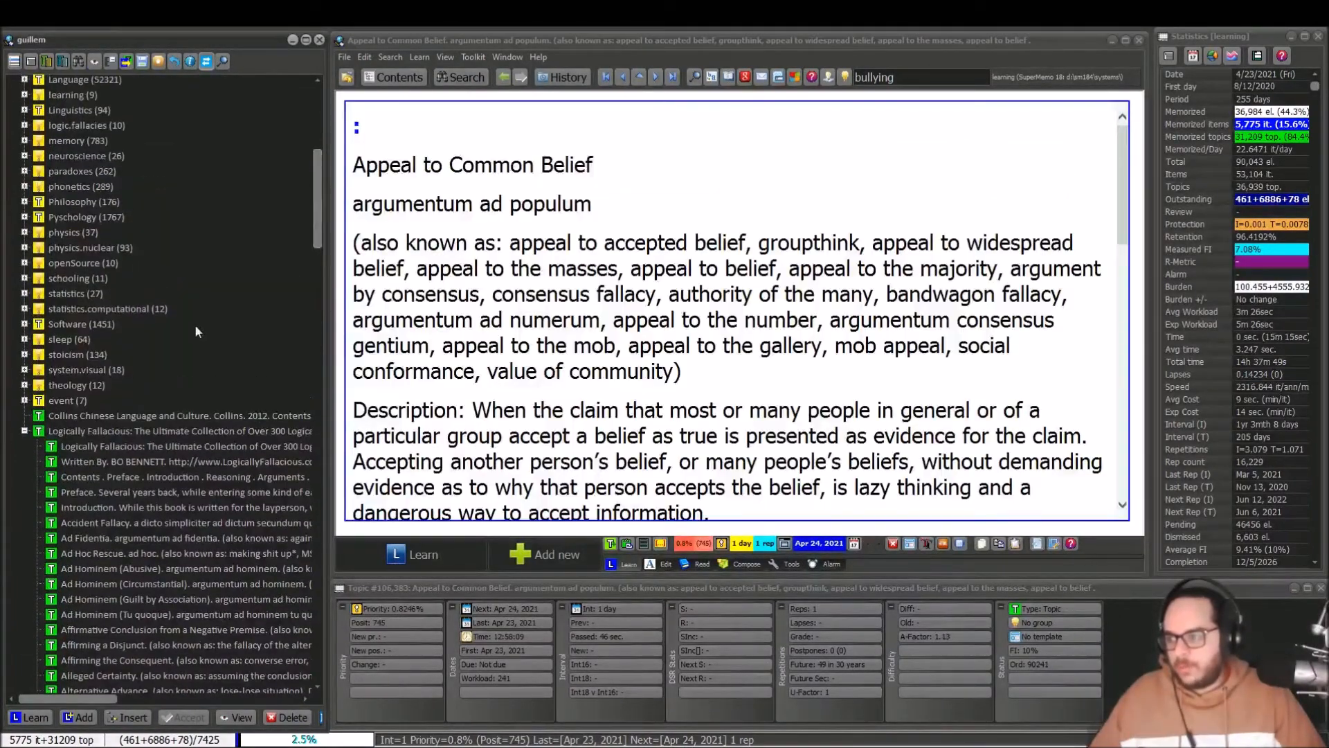
click(107, 433)
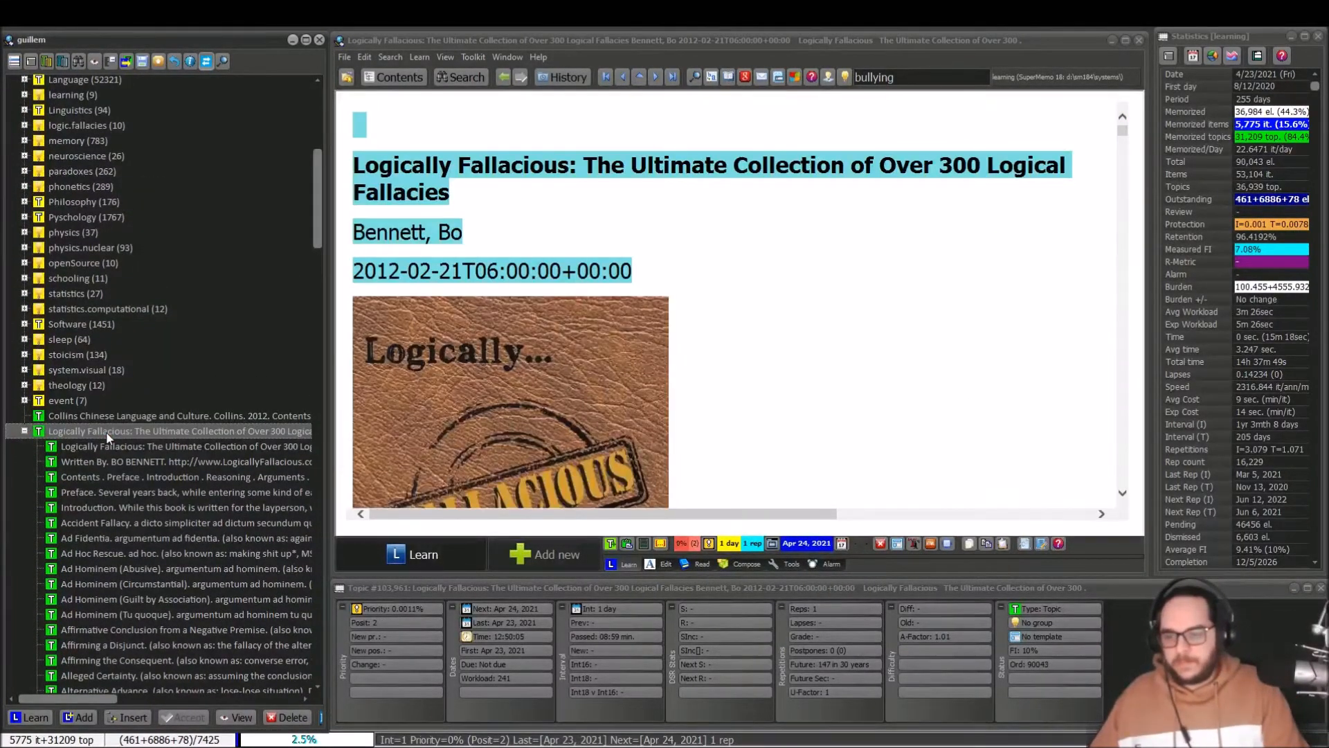
key(ctrl+shift+Return)
key(Return)
key(Return)
Regroup the chapter topics under the Logically Fallacious branch into folders with 20 children per folder
right_click(102, 431)
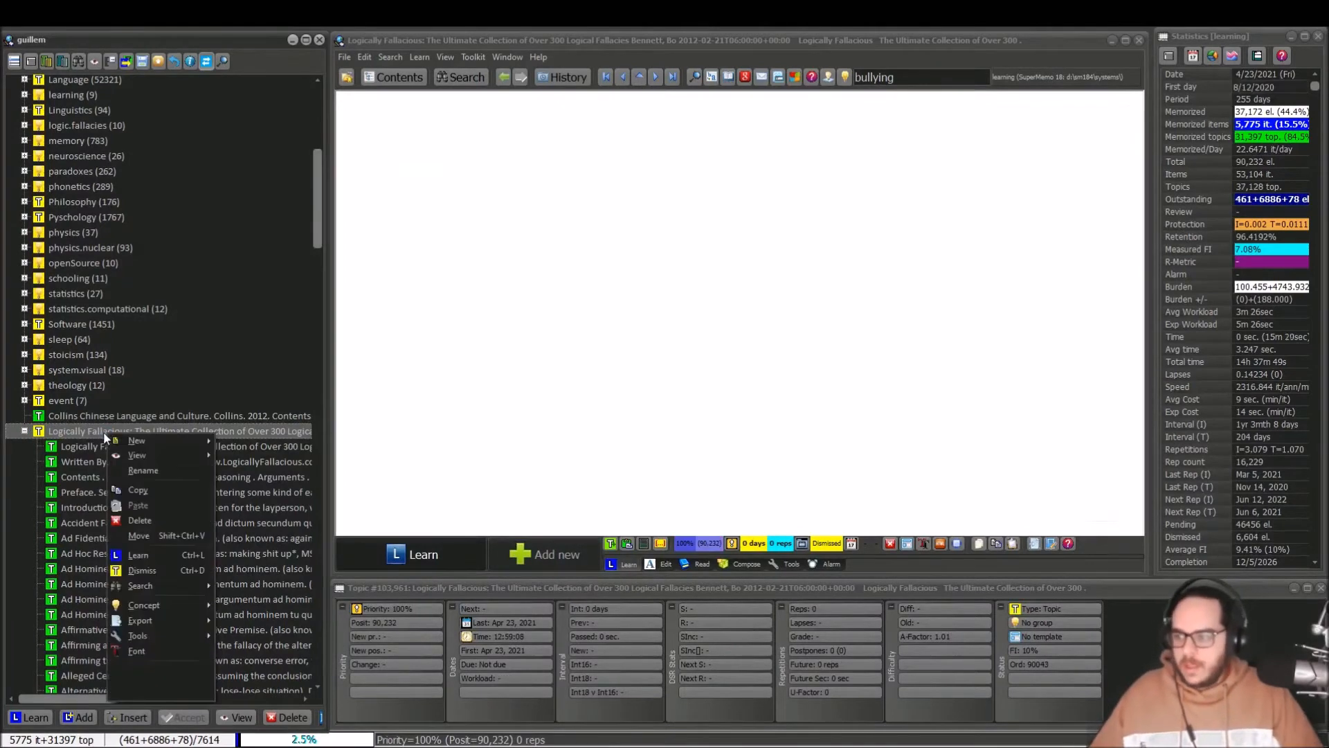
mouse_move(180, 639)
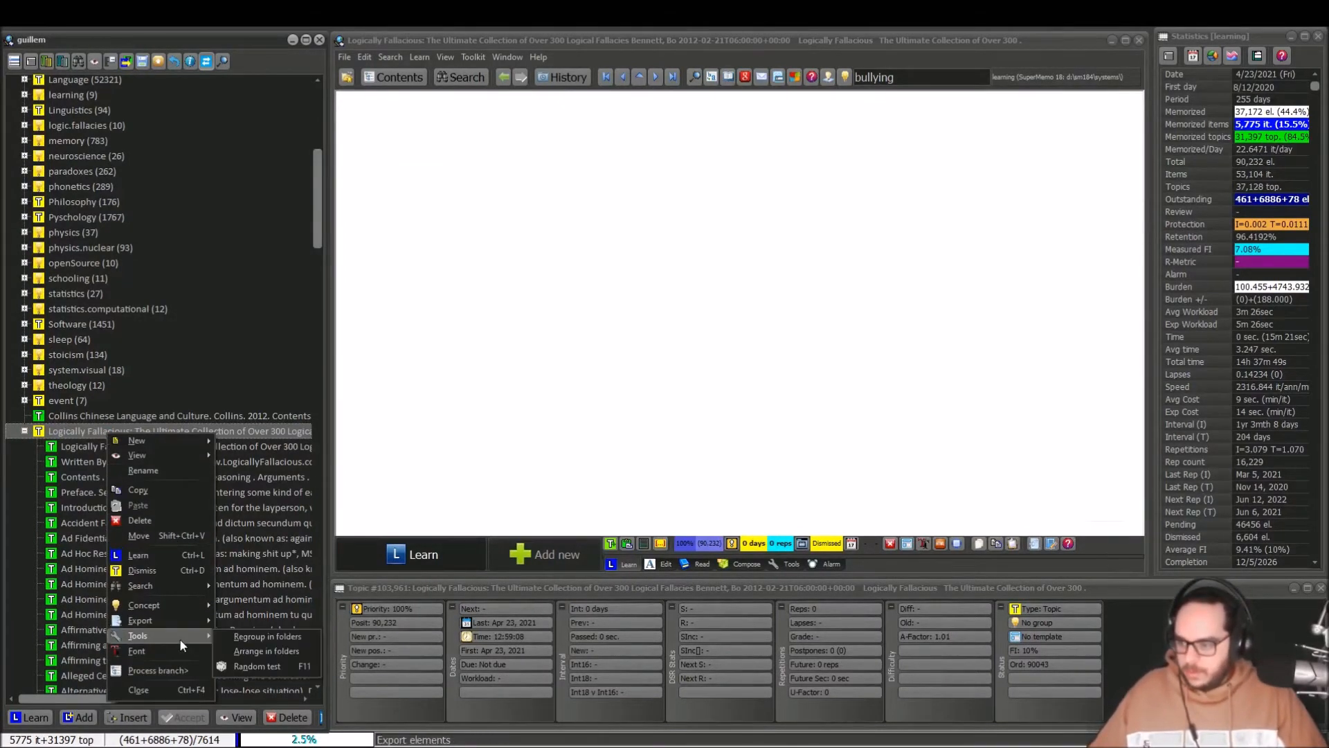
click(255, 636)
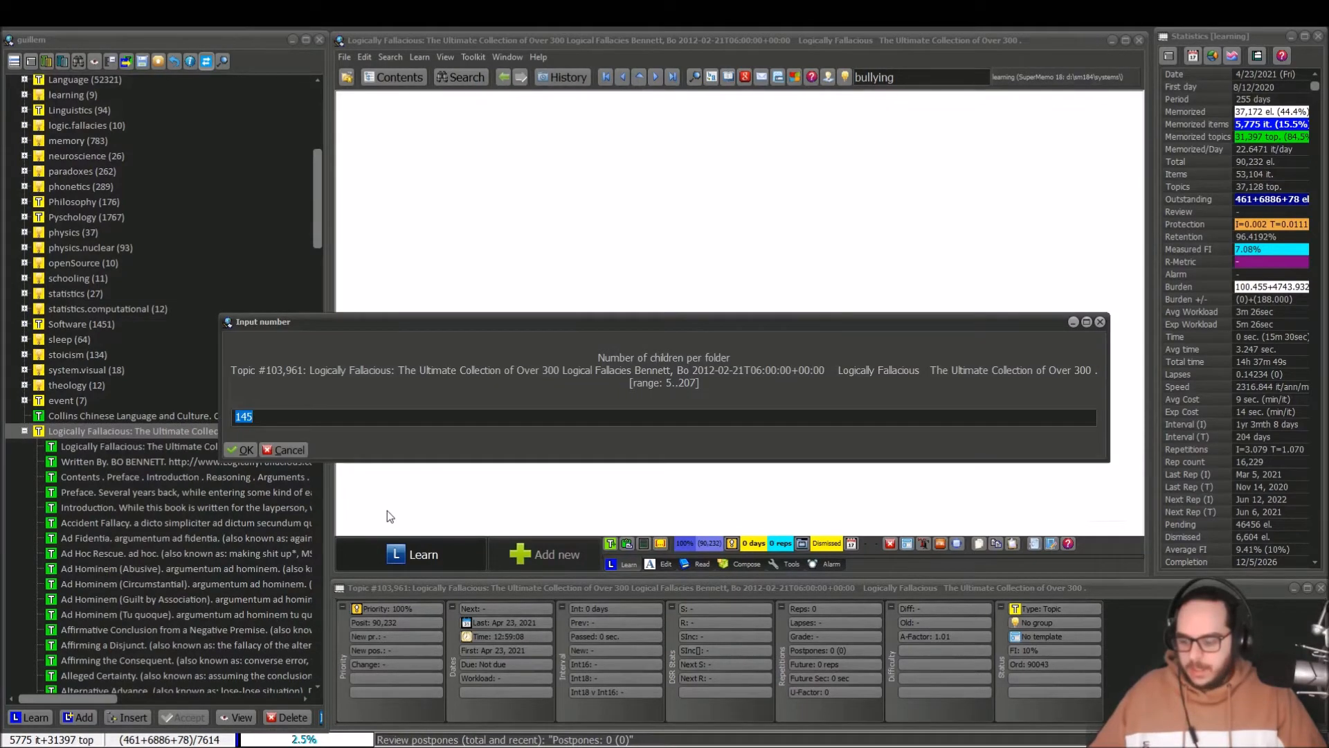
text(20)
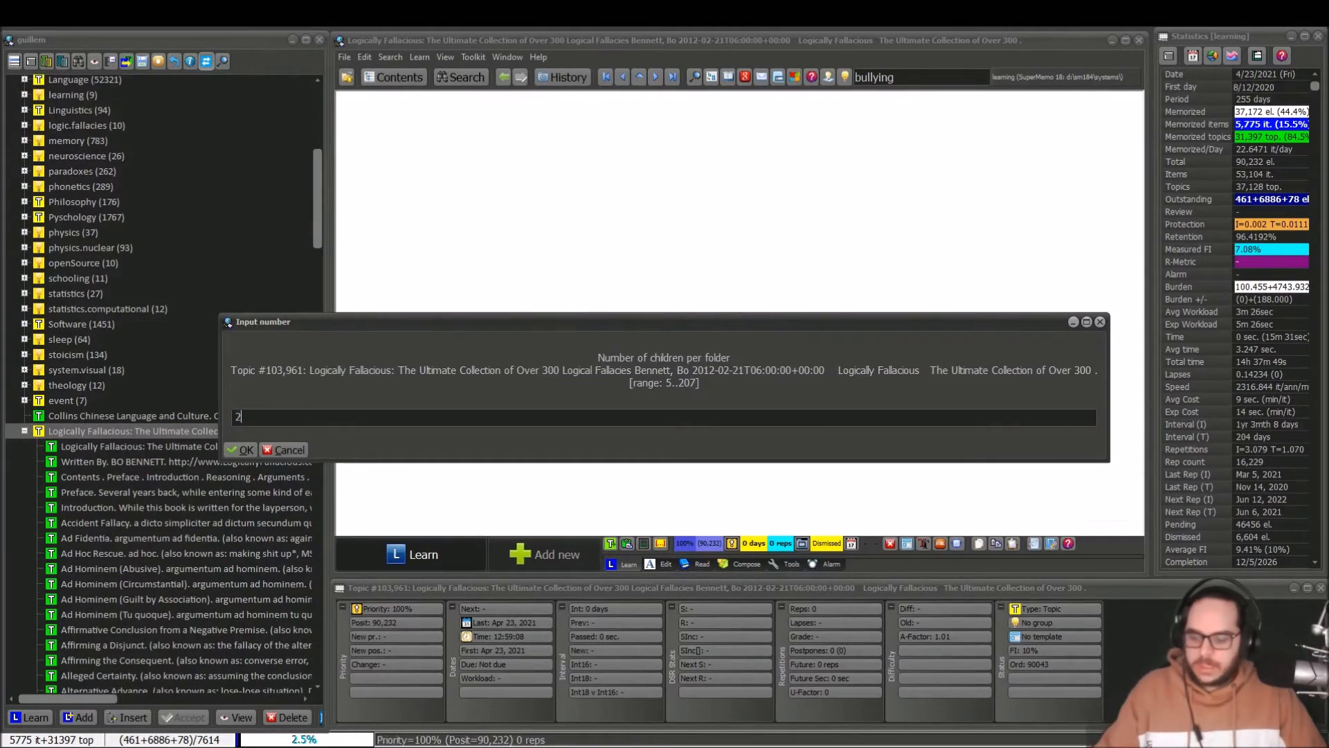
click(238, 446)
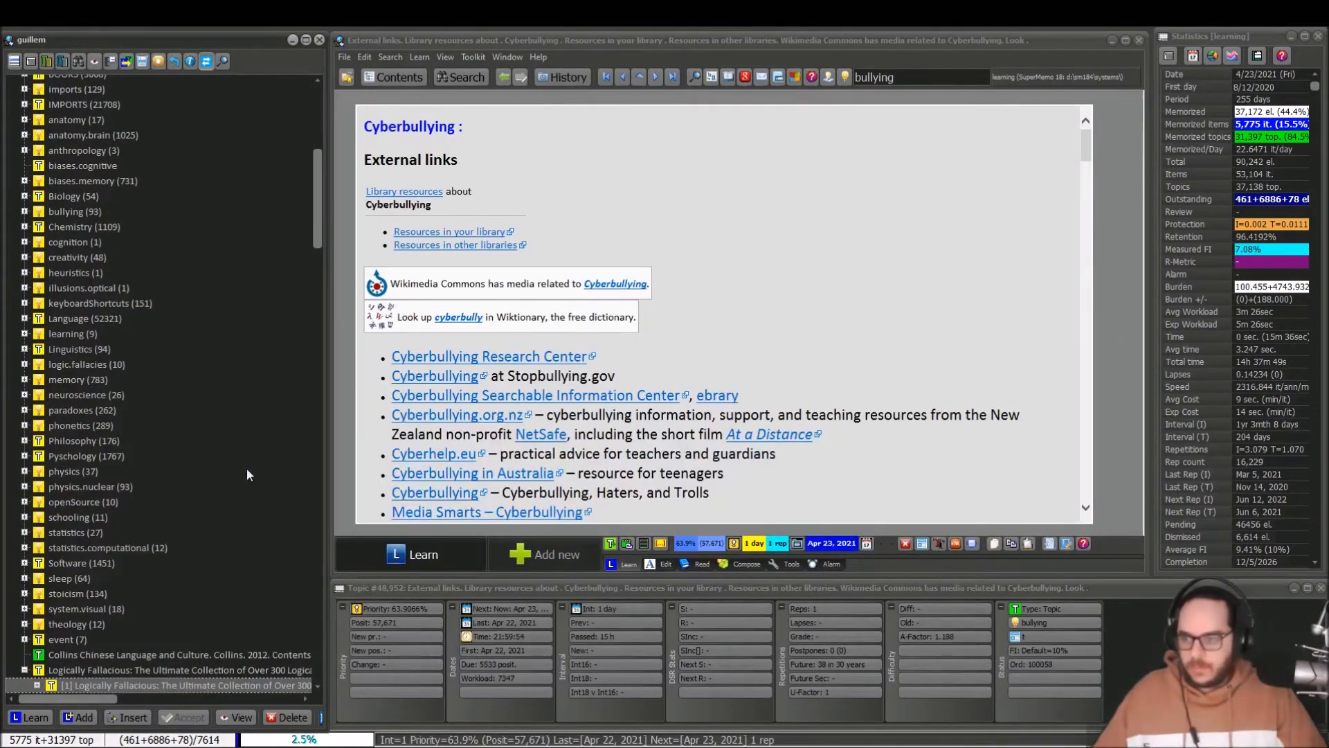
Review the chapters inside the first and second Logically Fallacious folders and open the Appeal to Consequences topic
drag(317, 226, 317, 472)
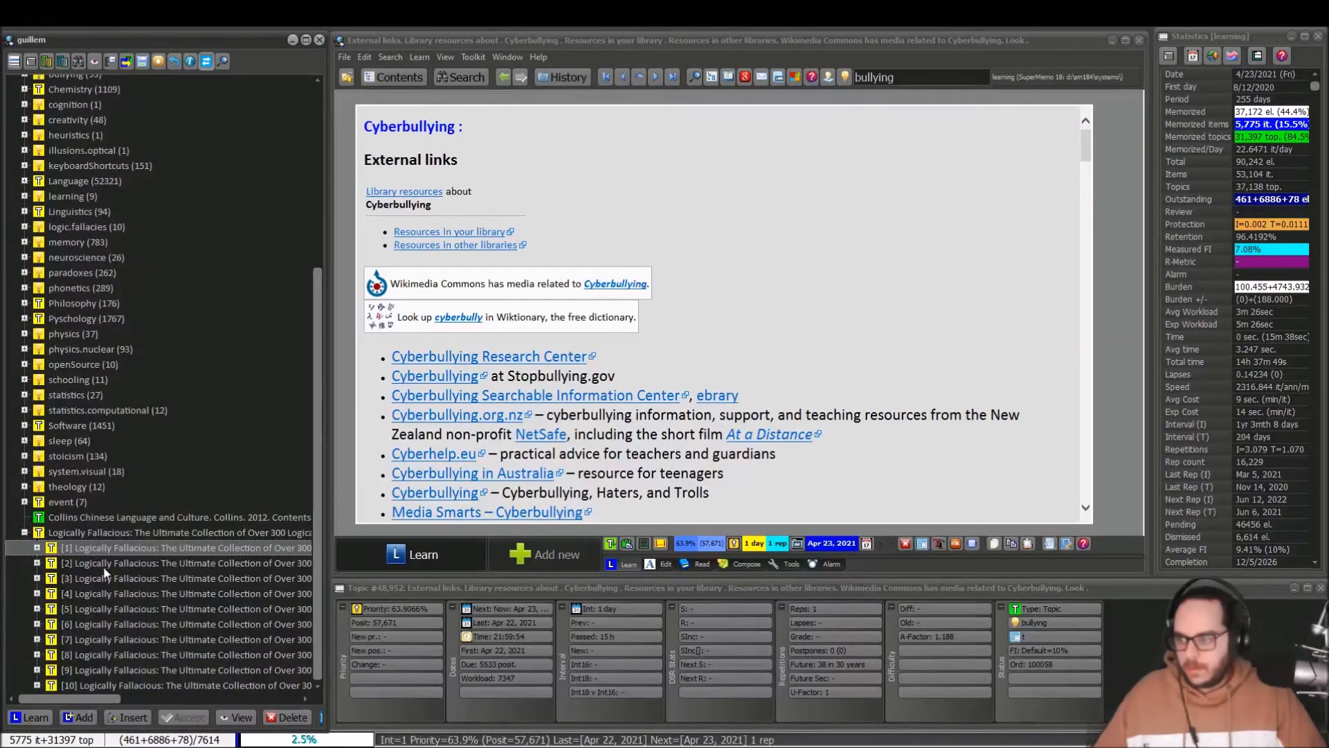
click(36, 549)
scroll(123, 422, down, 3)
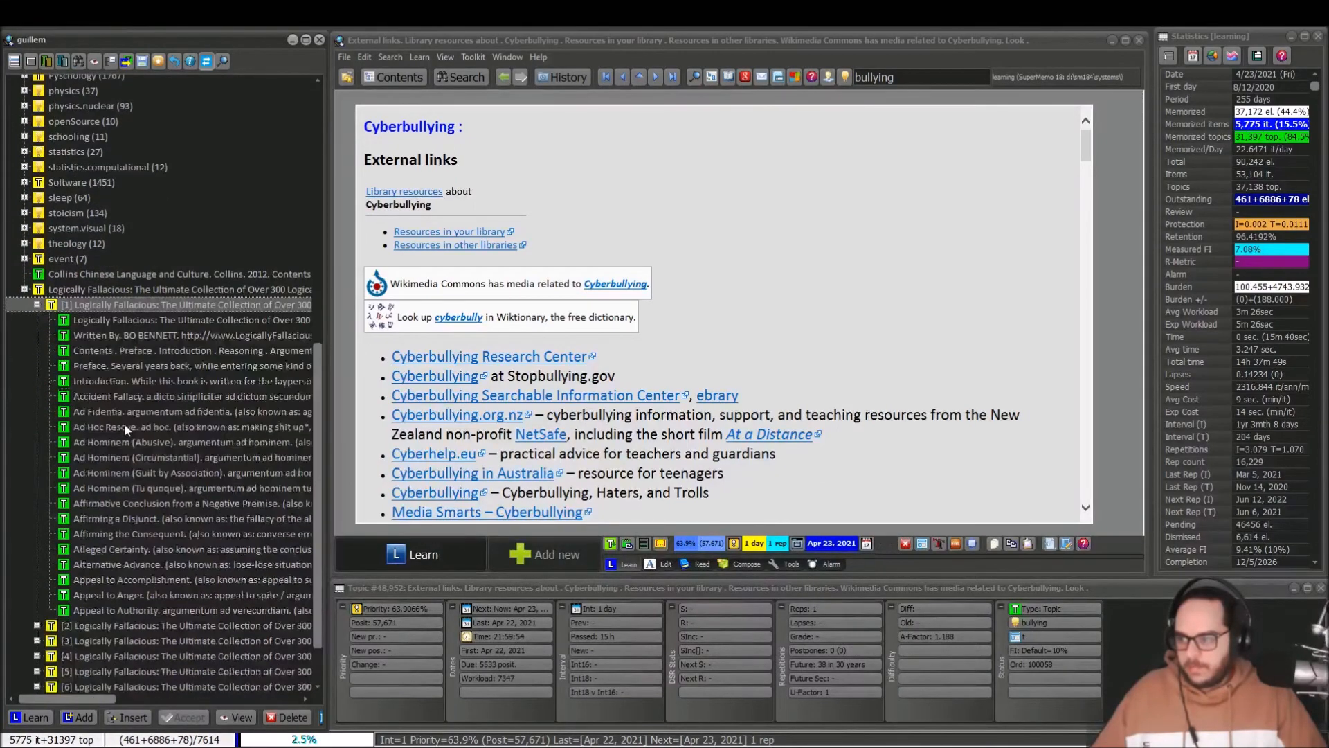
click(36, 267)
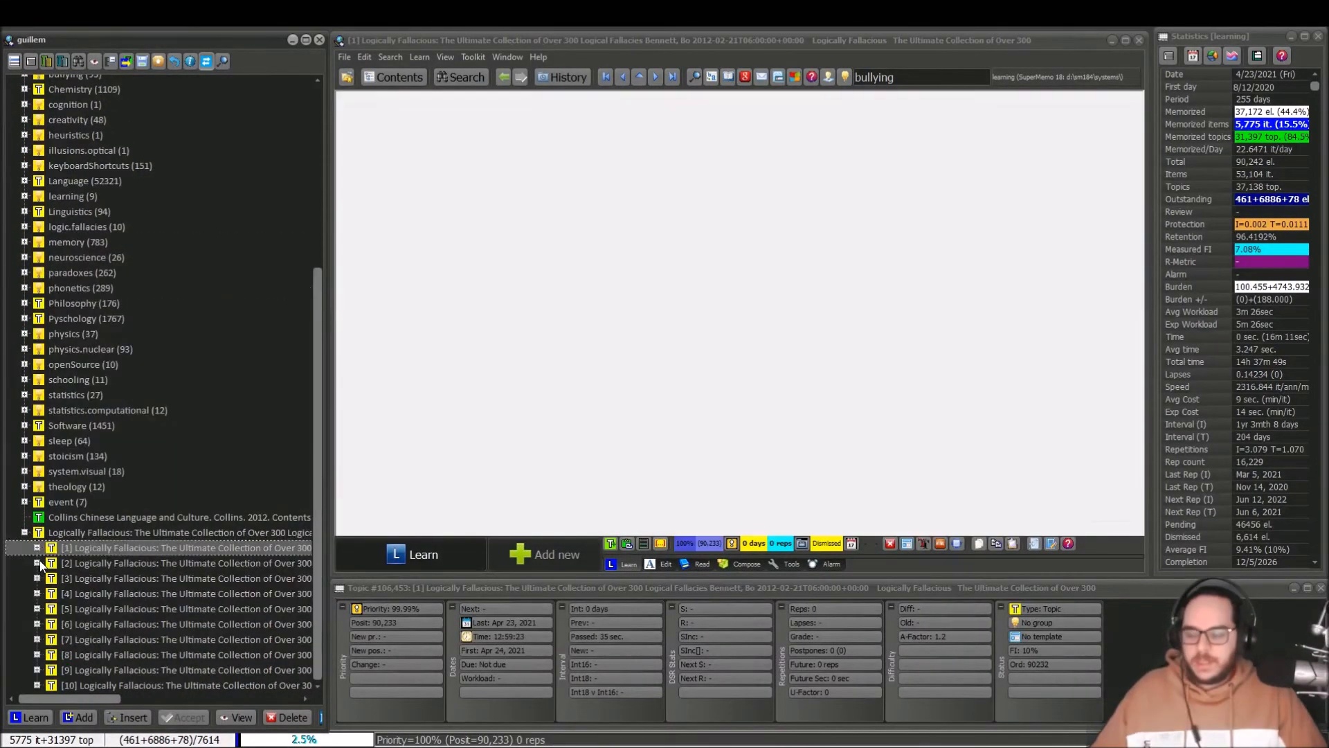
click(36, 563)
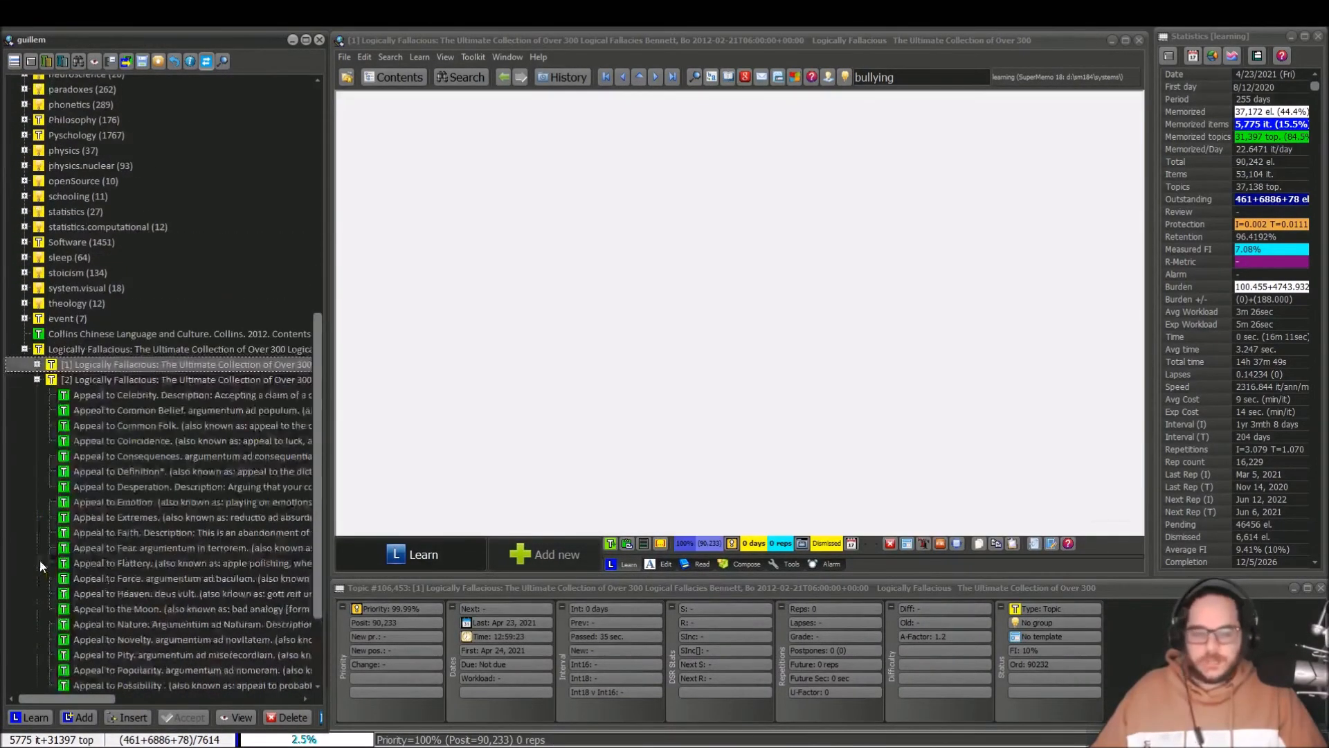
click(180, 463)
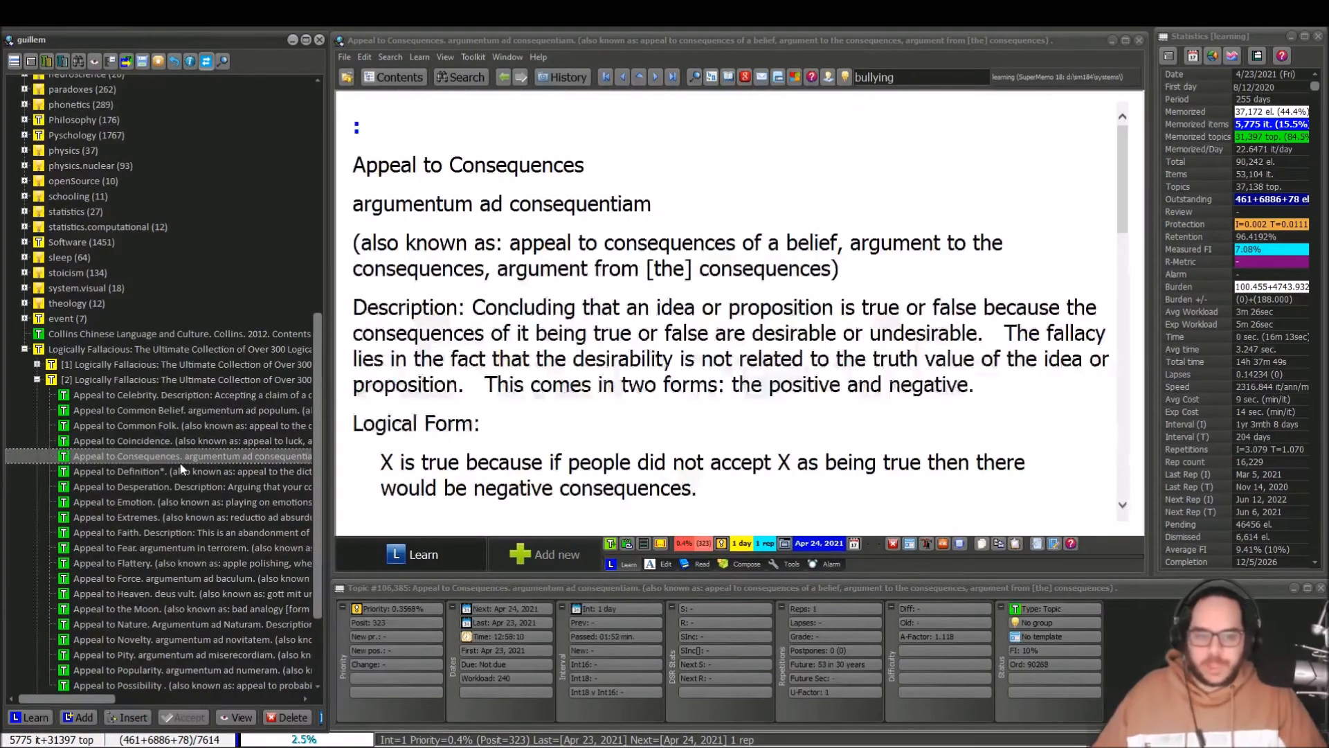